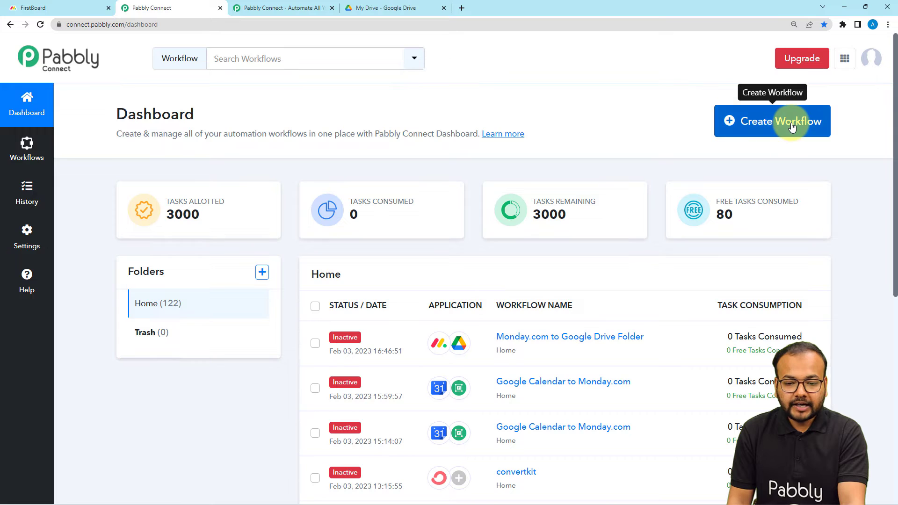
Create a new workflow named "Monday.com to Google Drive"
click(791, 124)
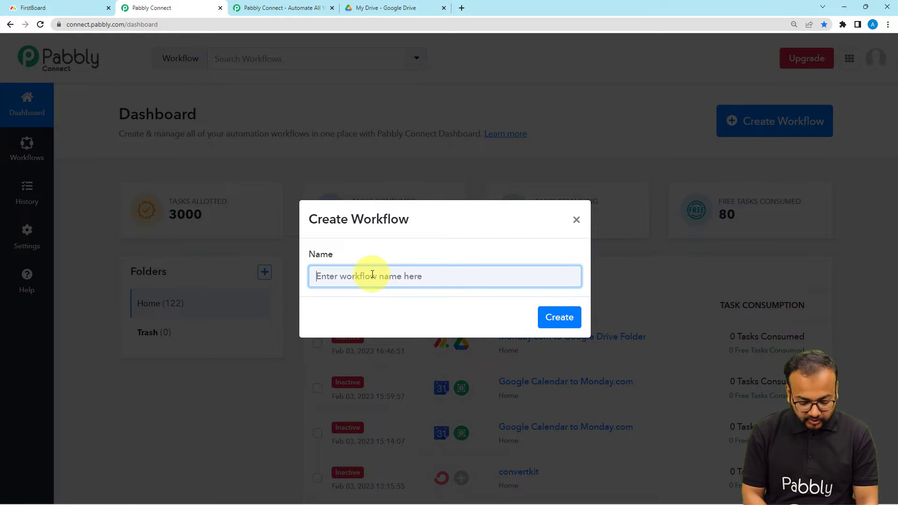
text(Monday.com to Google Drive)
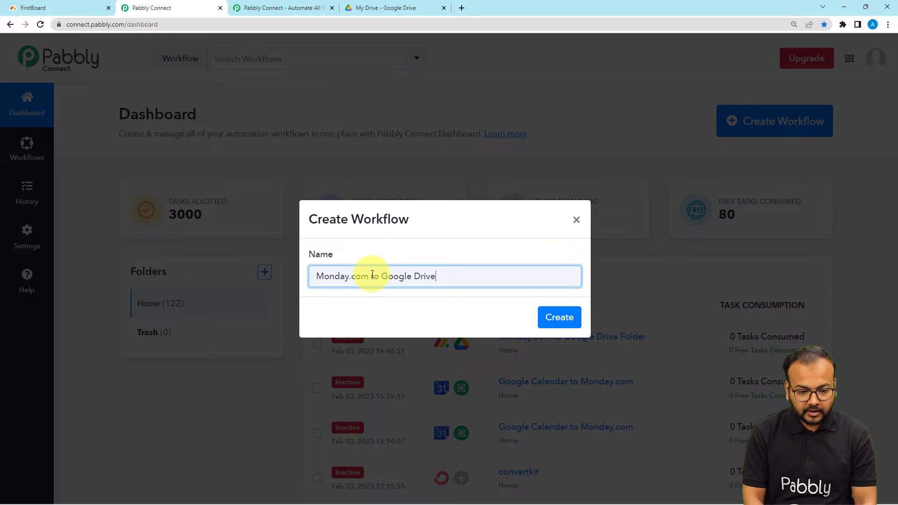
click(556, 318)
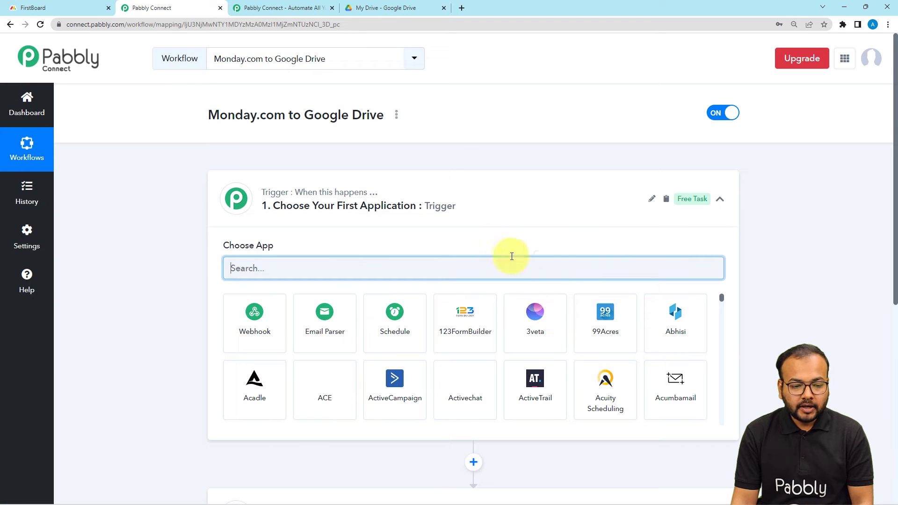
Set the workflow's trigger application to Monday.com with the New Item in Board event
click(359, 179)
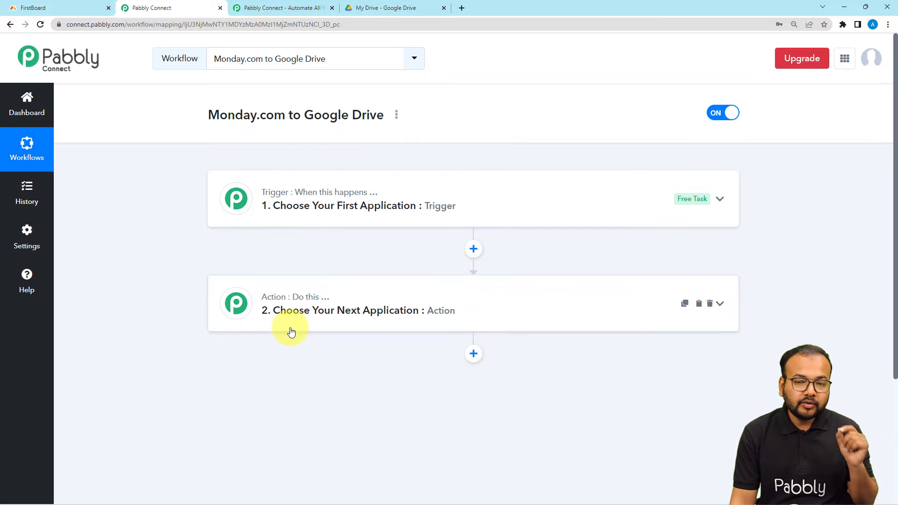
click(326, 214)
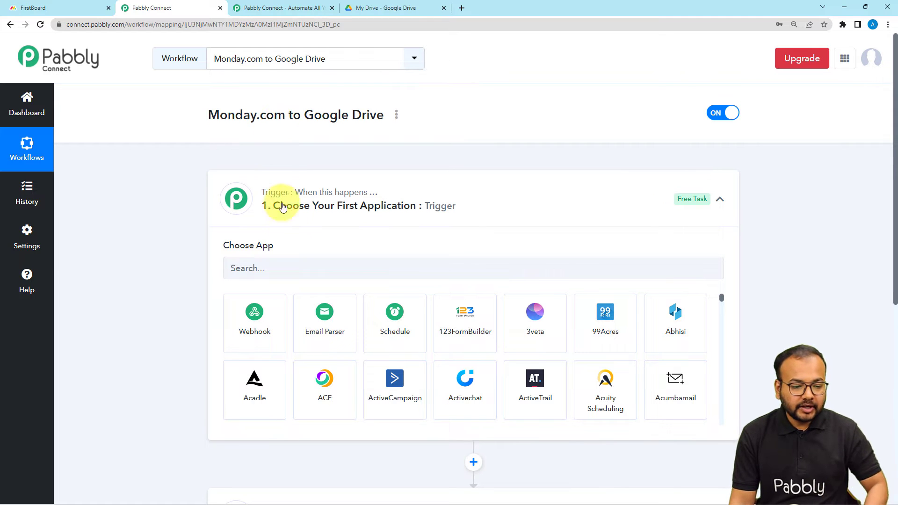
click(292, 276)
text(mond)
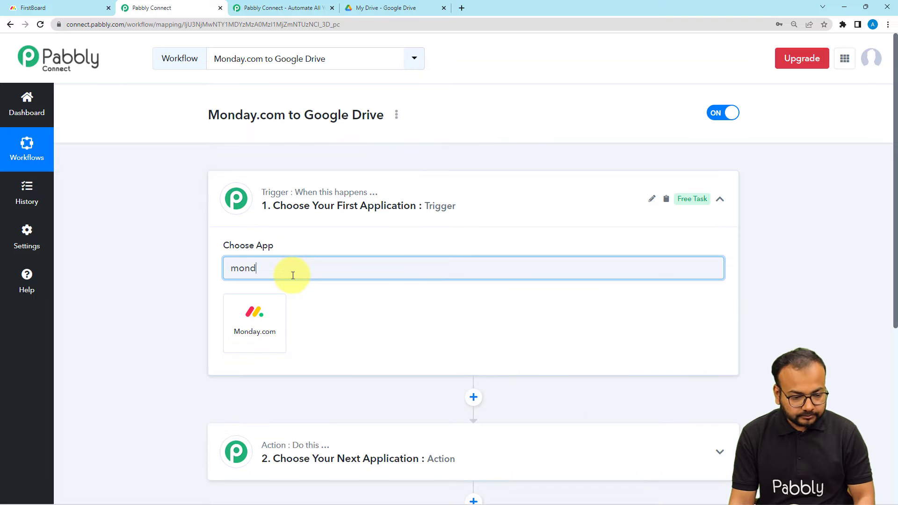
click(251, 302)
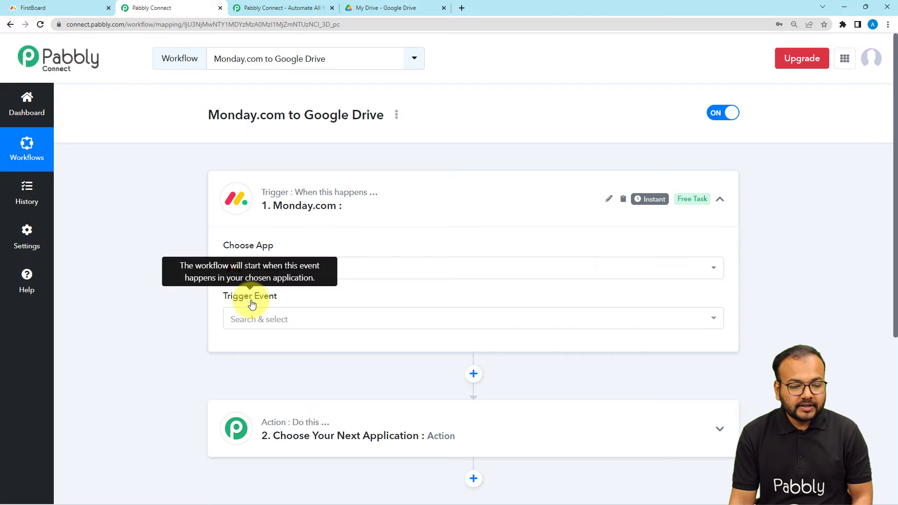
scroll(251, 304, down, 3)
click(276, 180)
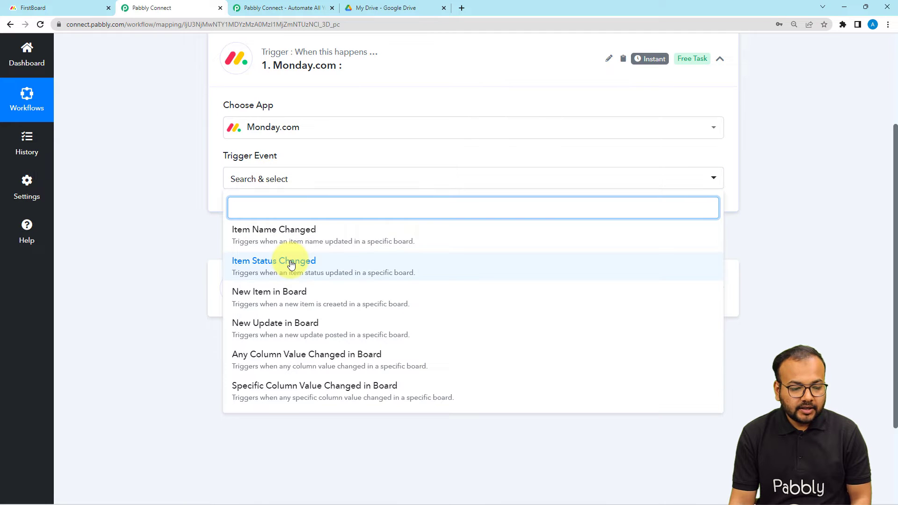
click(287, 296)
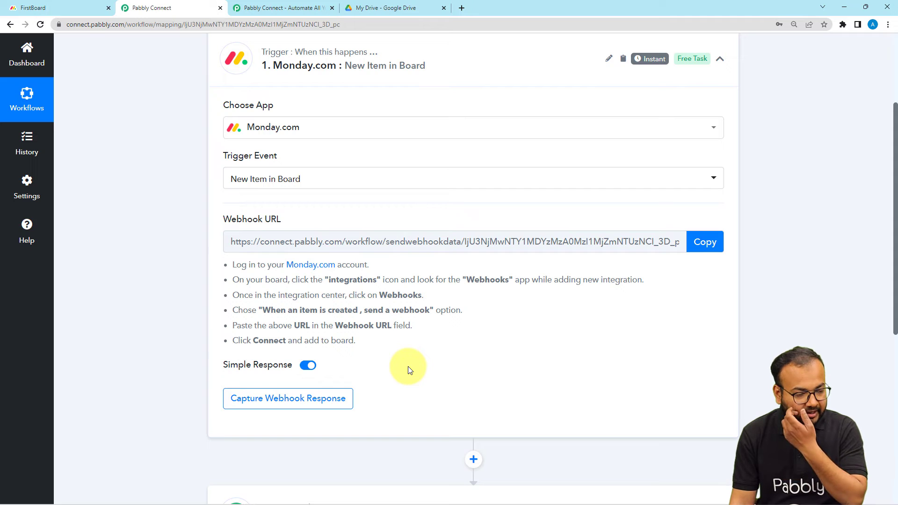
Switch to monday.com and open the Webhooks integration from the Integrations Center for FirstBoard
click(88, 4)
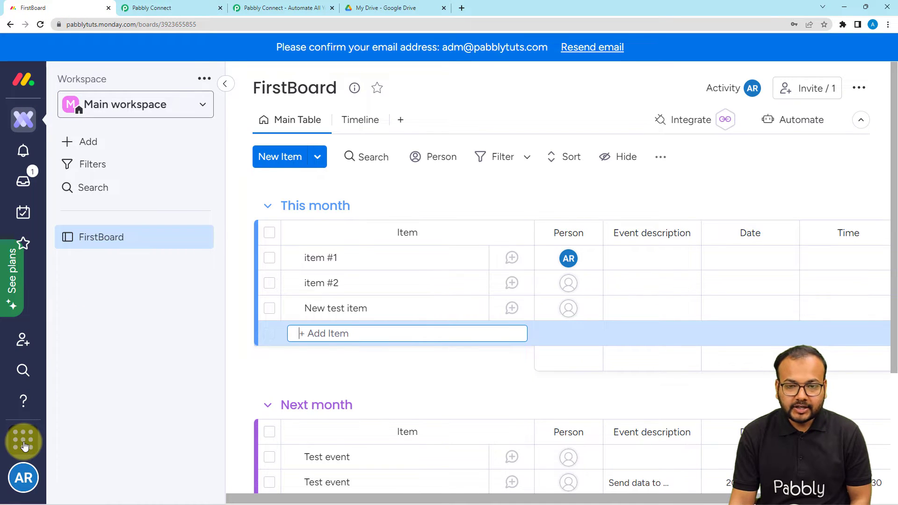
click(30, 479)
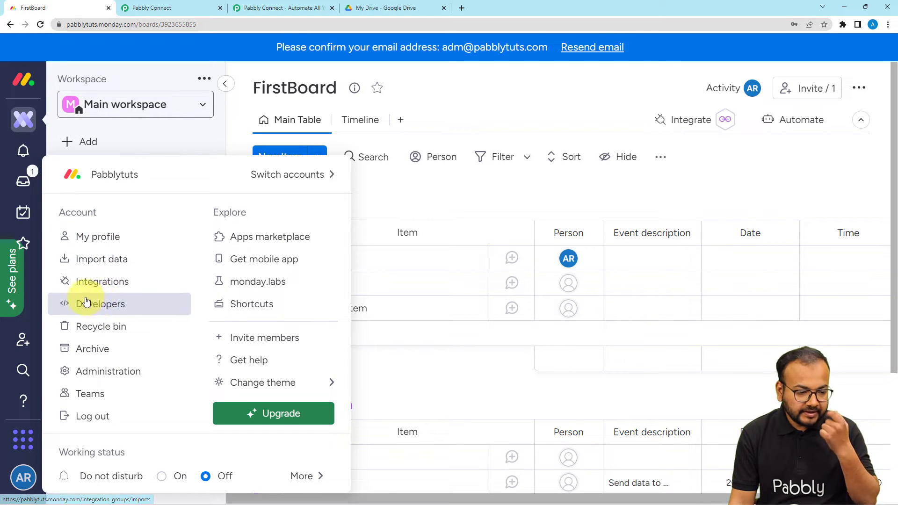
click(104, 287)
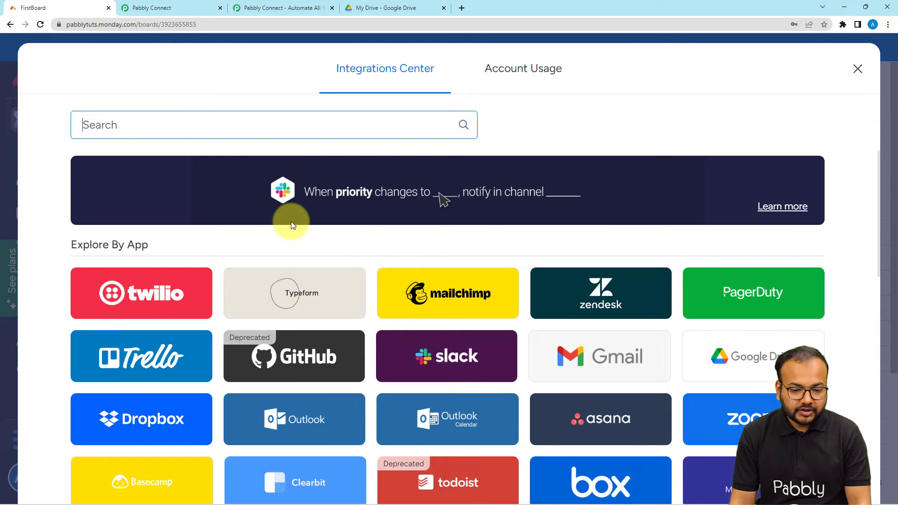
scroll(290, 221, down, 4)
scroll(291, 225, down, 2)
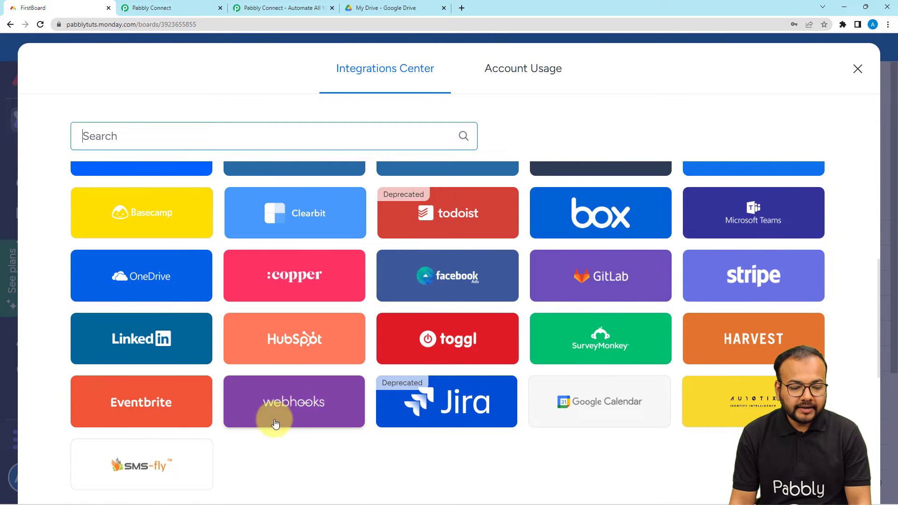
click(299, 414)
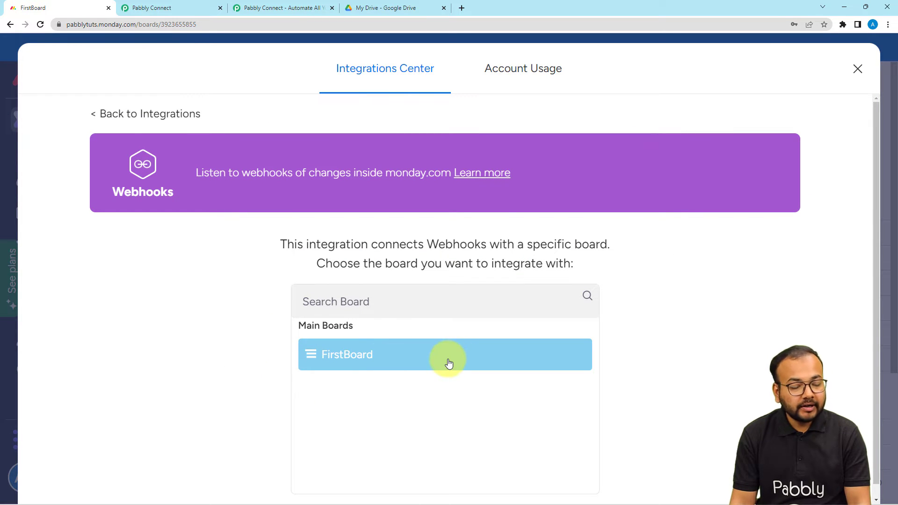
click(359, 364)
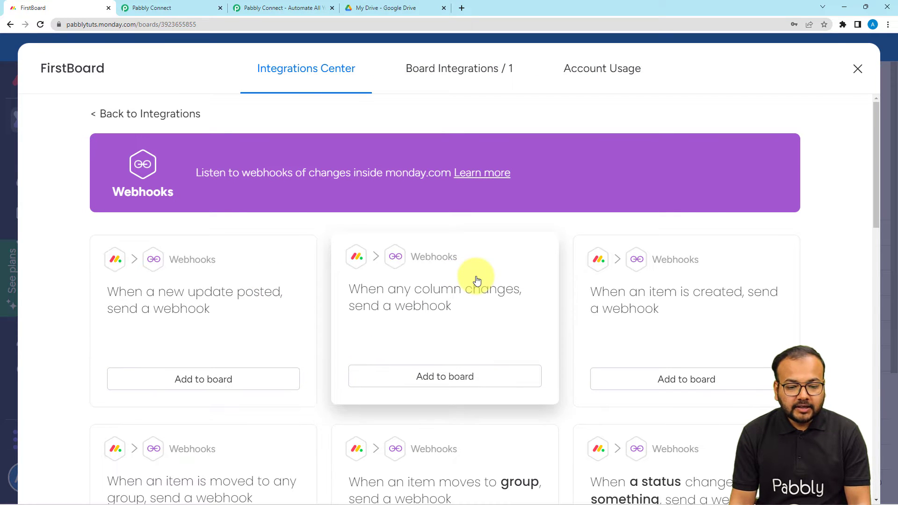
Add the "When an item is created, send a webhook" integration to the board and delete the previously saved webhook account
scroll(475, 277, down, 2)
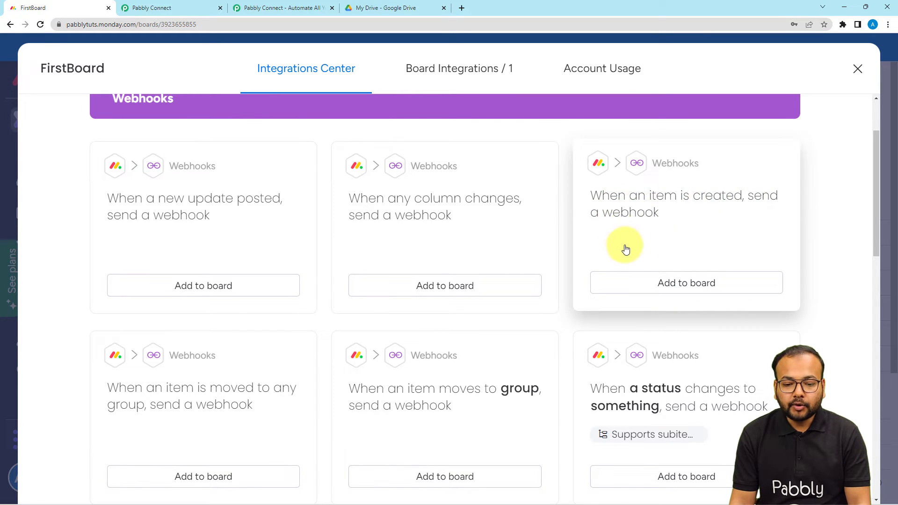
click(681, 290)
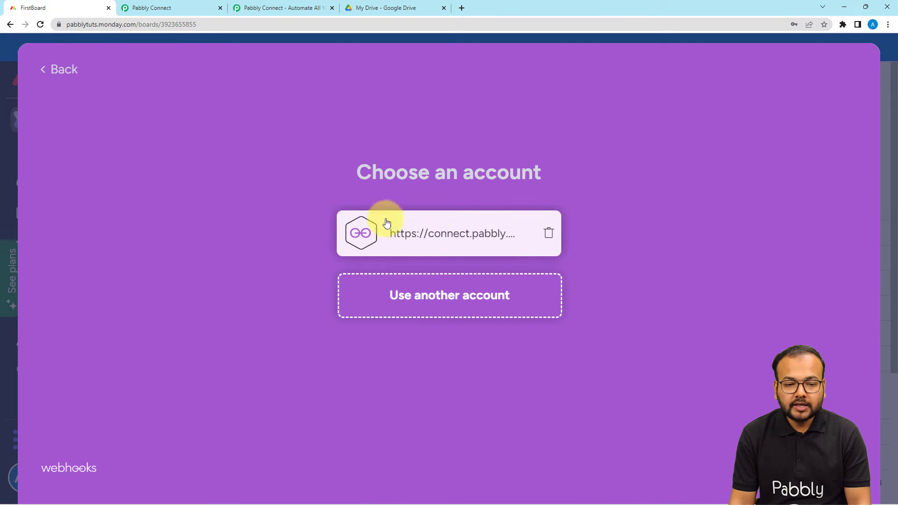
click(549, 233)
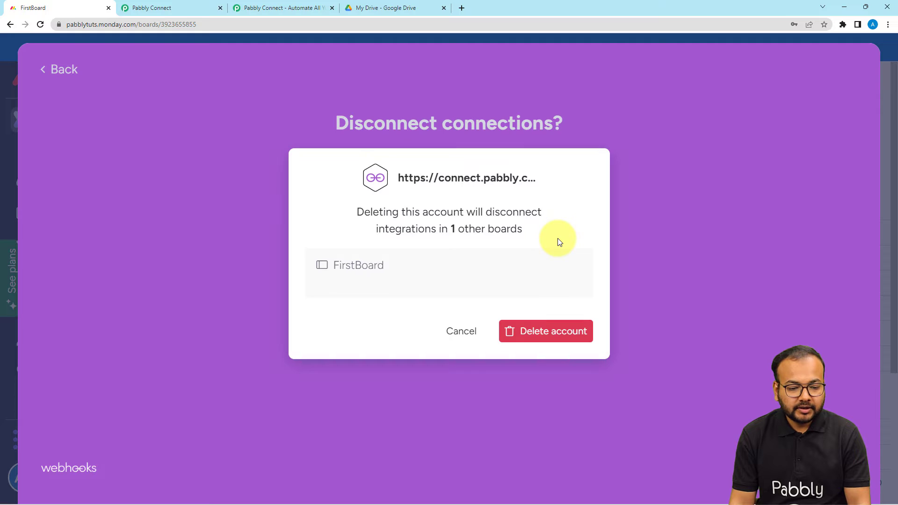
click(552, 328)
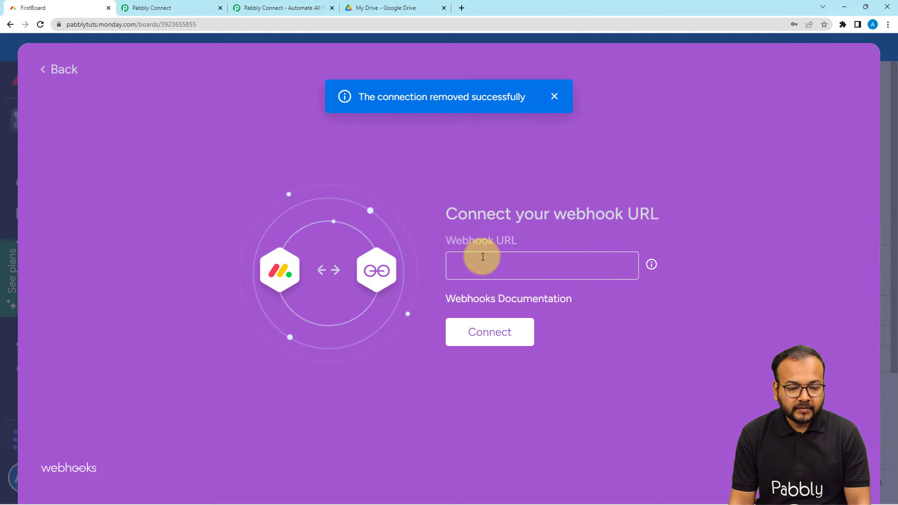
Copy the trigger's webhook URL from Pabbly Connect and connect it as the Webhook URL in monday.com
click(206, 9)
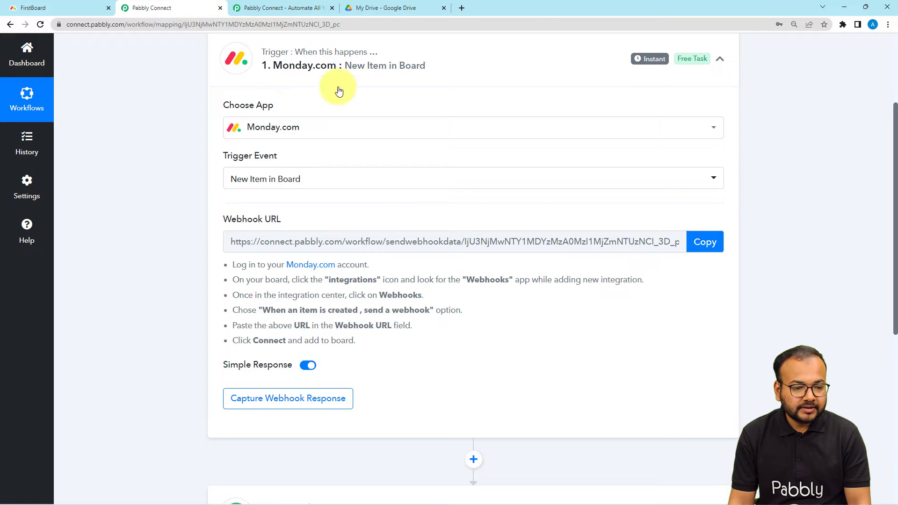
click(713, 243)
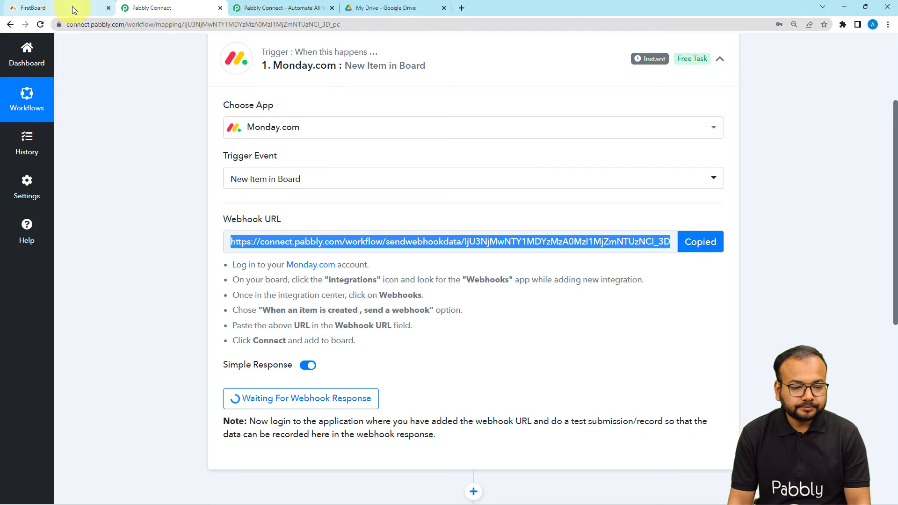
click(70, 7)
right_click(479, 266)
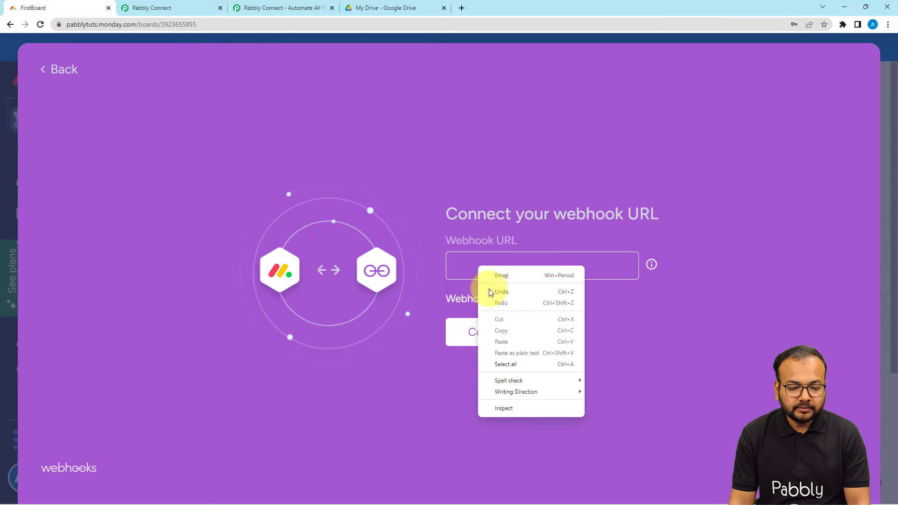
click(500, 340)
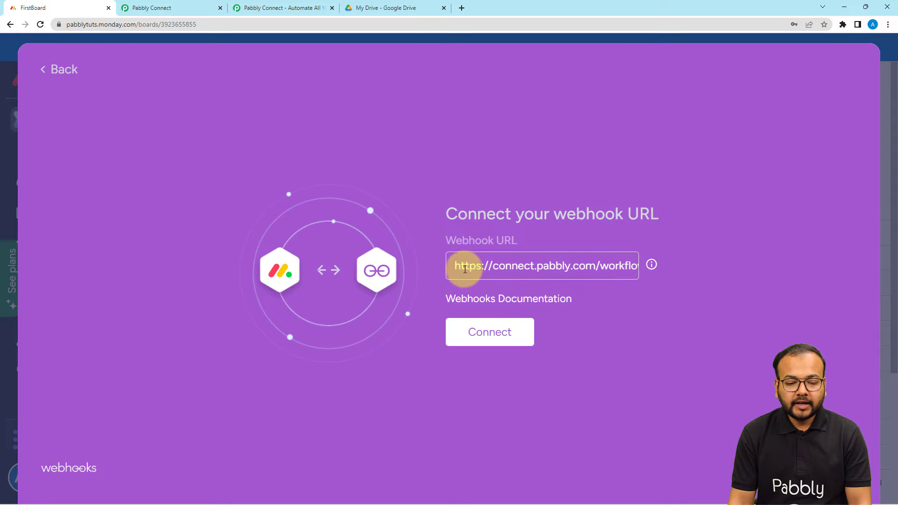
click(495, 333)
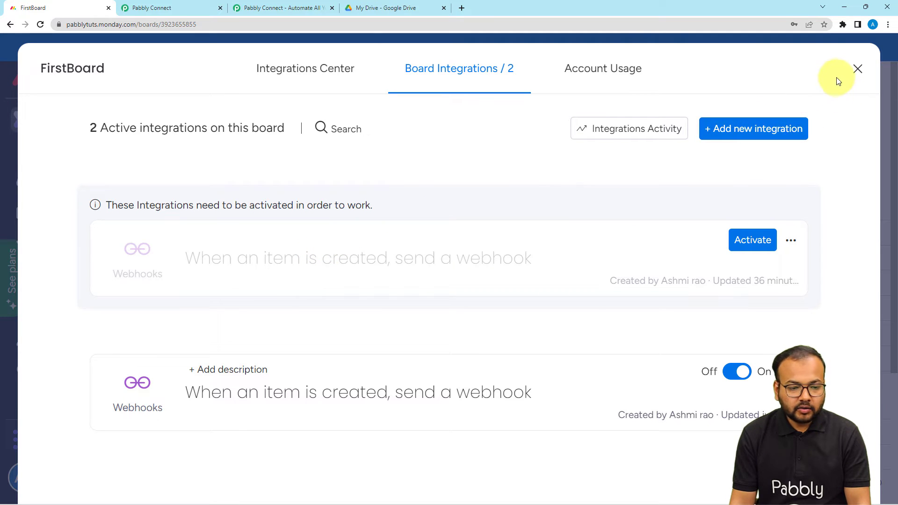
Check the webhook response status of the Monday.com trigger in Pabbly Connect
click(159, 7)
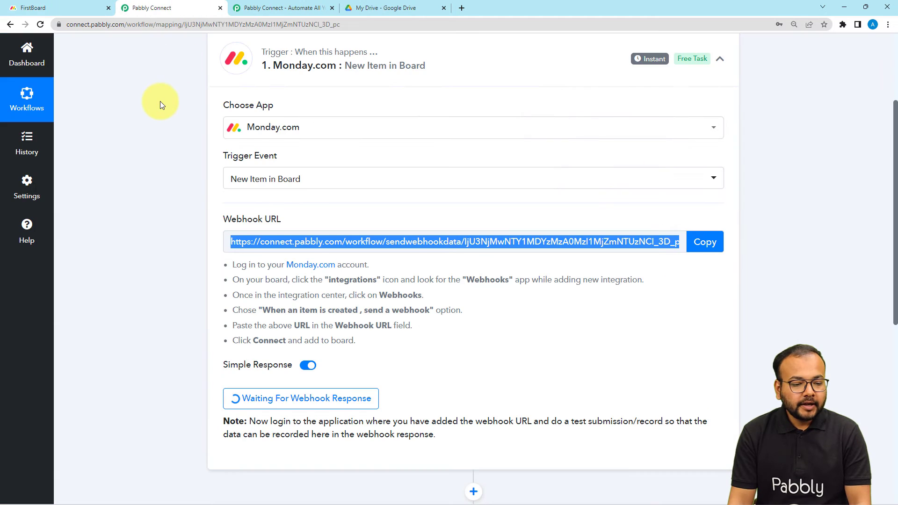
scroll(160, 101, down, 1)
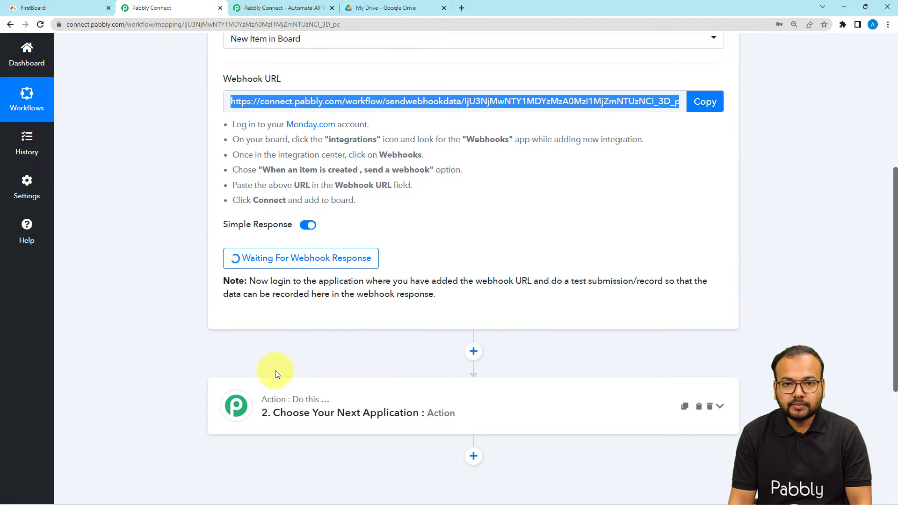
Return to FirstBoard in monday.com and add an item named "New integration" to the This month group
click(81, 10)
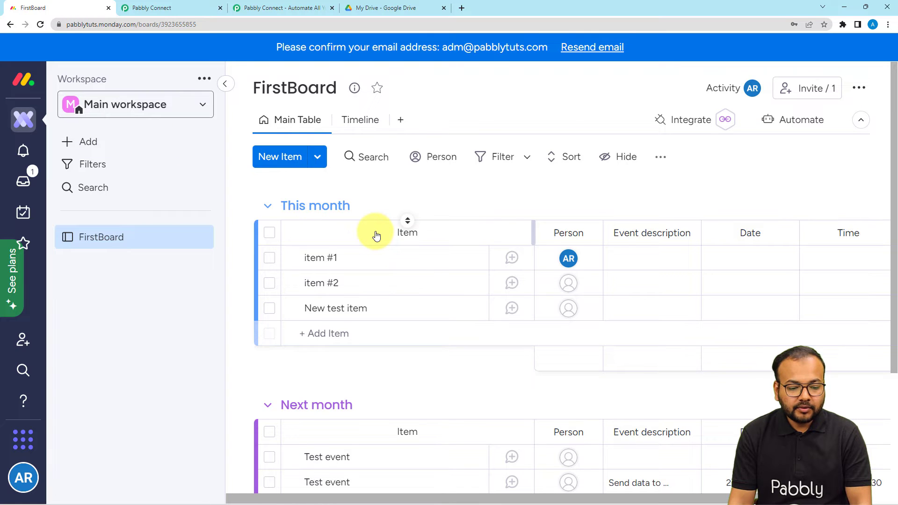
scroll(377, 235, down, 5)
scroll(341, 287, up, 2)
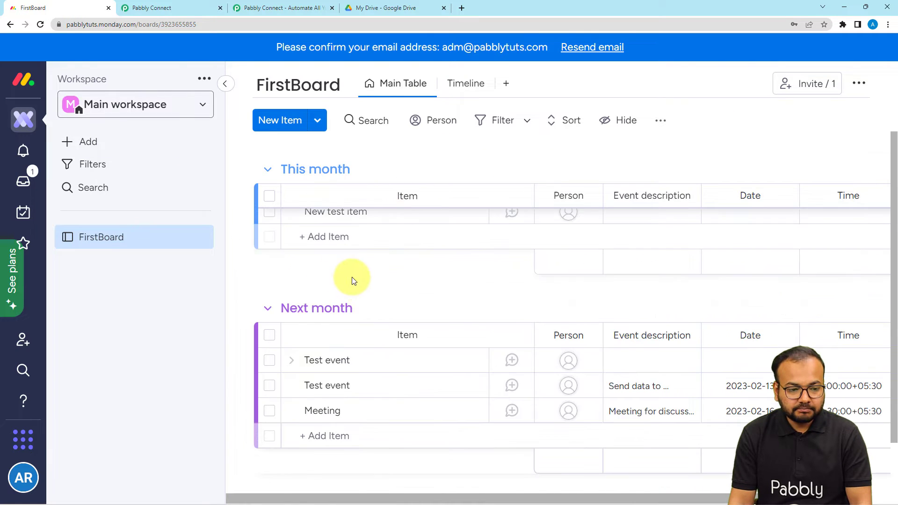
scroll(352, 277, up, 3)
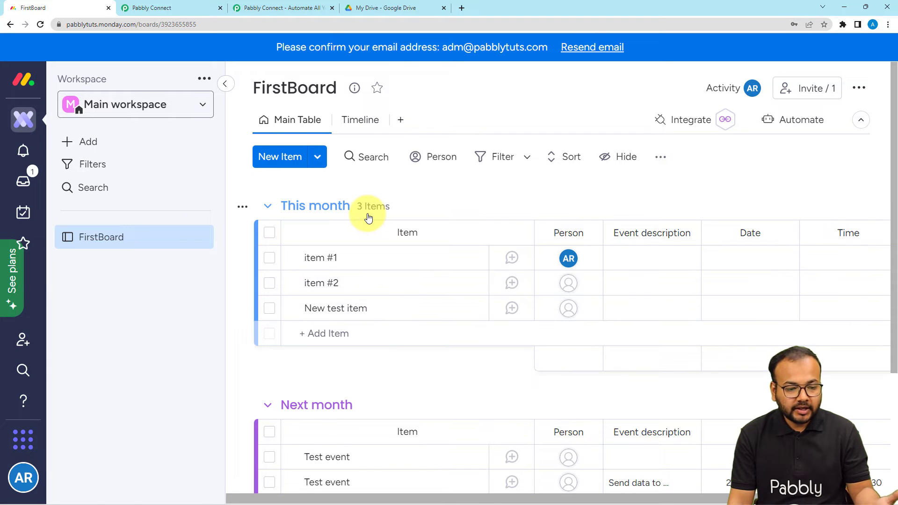
click(347, 336)
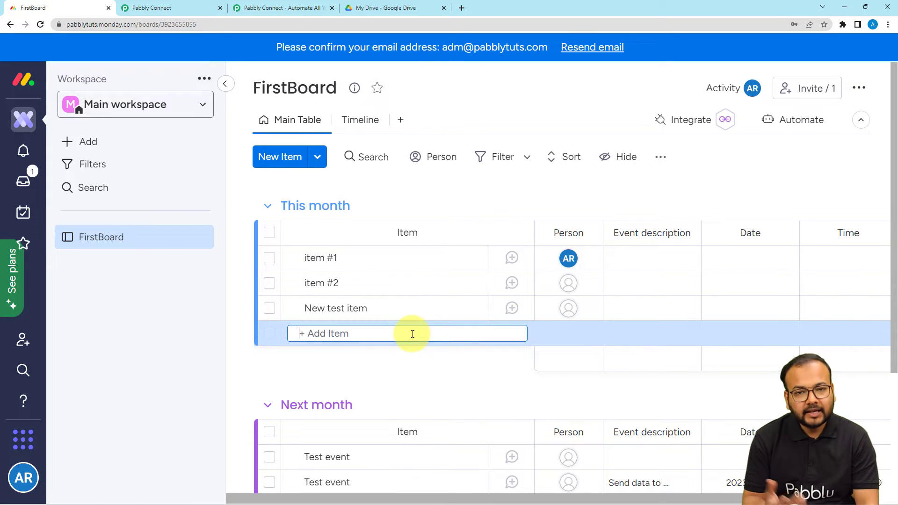
text(Ne)
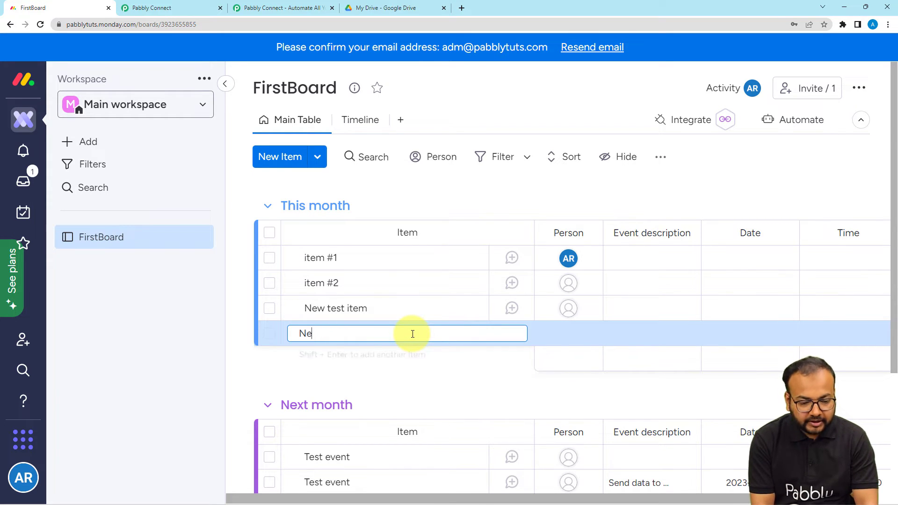
text(w integration)
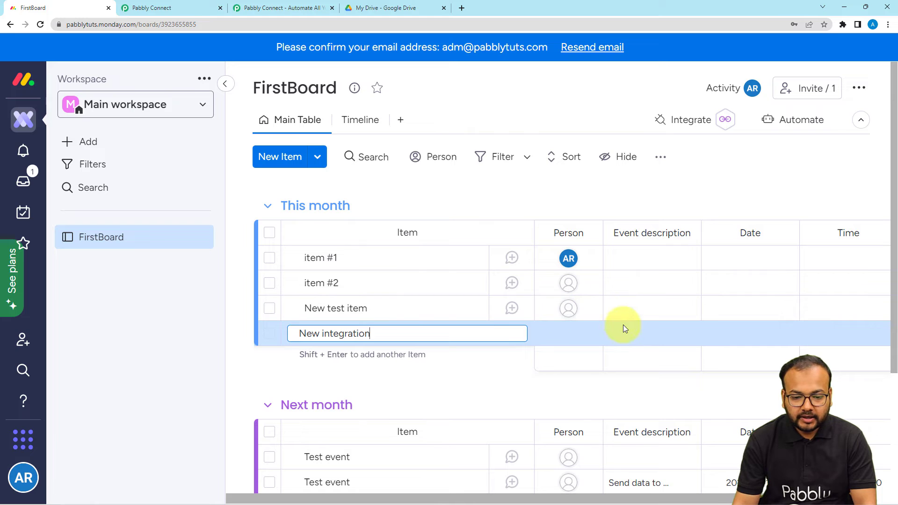
key(Return)
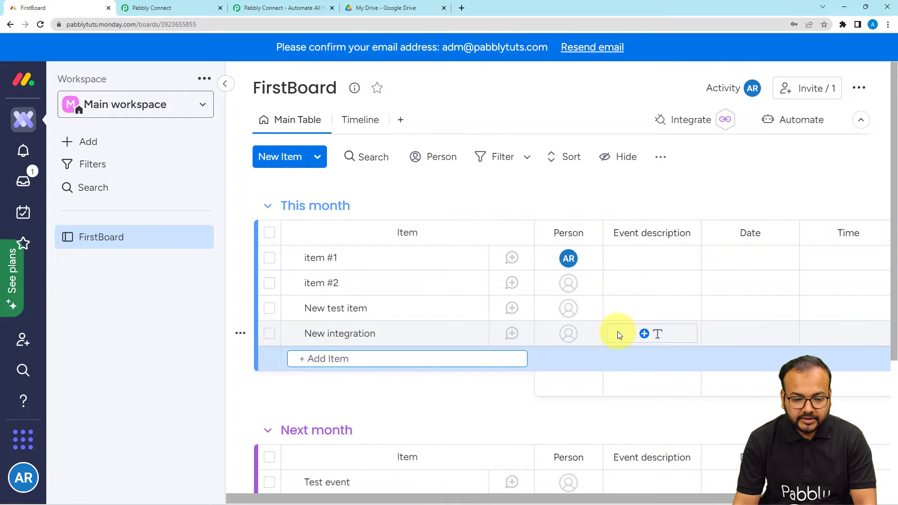
Fill in the "New integration" item with the suggested "Send data to mond" event description, date 2023-02-13 and time 15:00:00+05:30
click(618, 331)
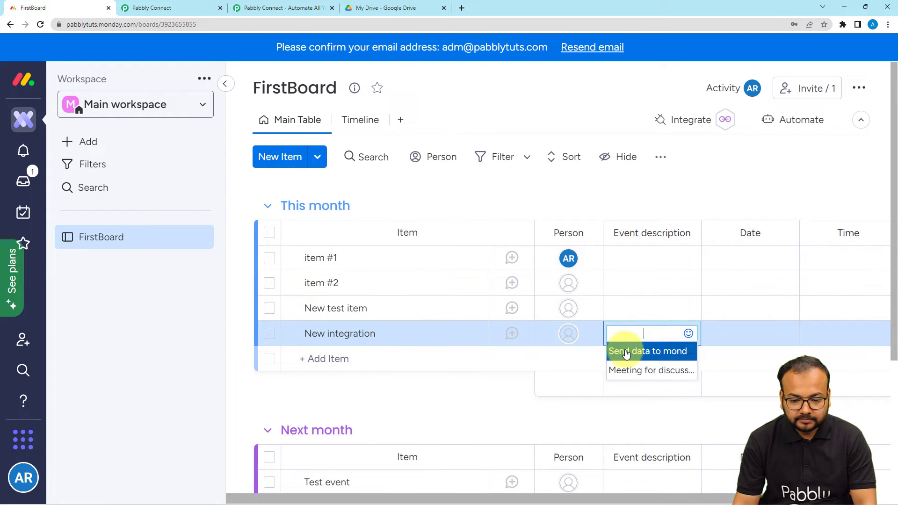
click(625, 352)
click(714, 334)
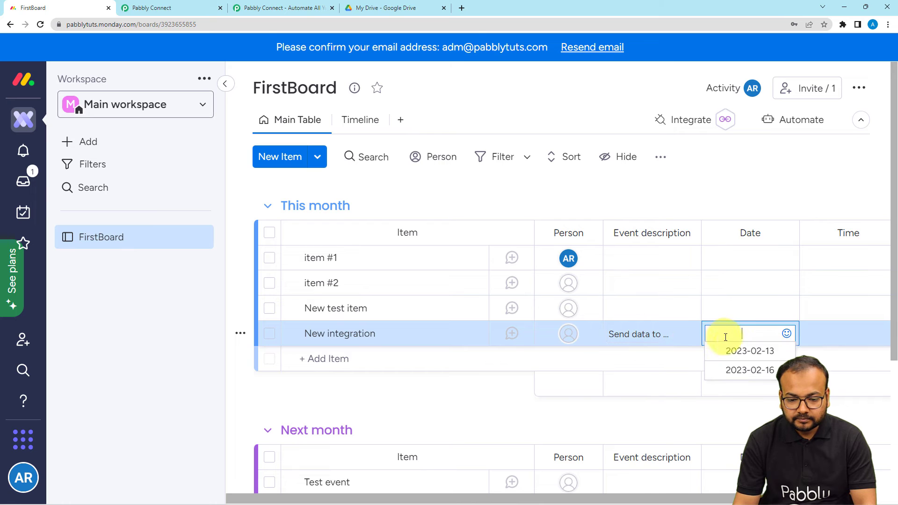
click(731, 352)
click(825, 345)
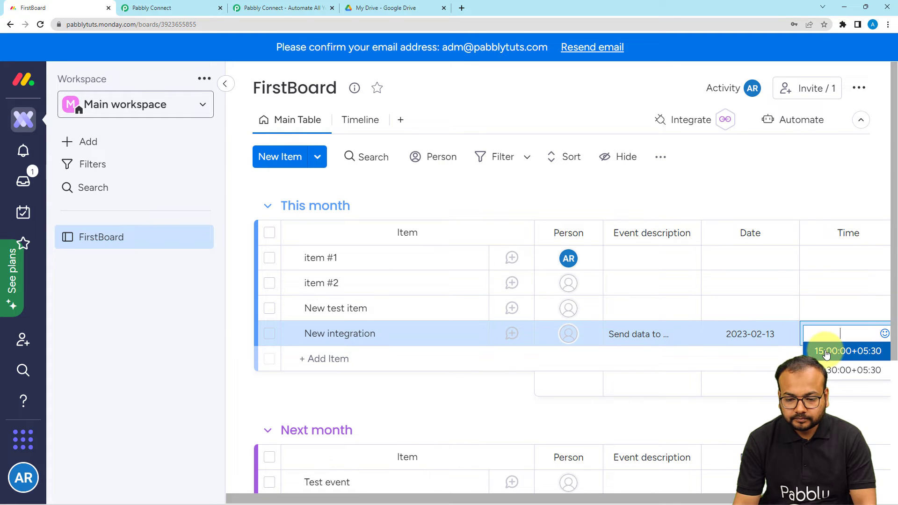
click(822, 351)
click(447, 399)
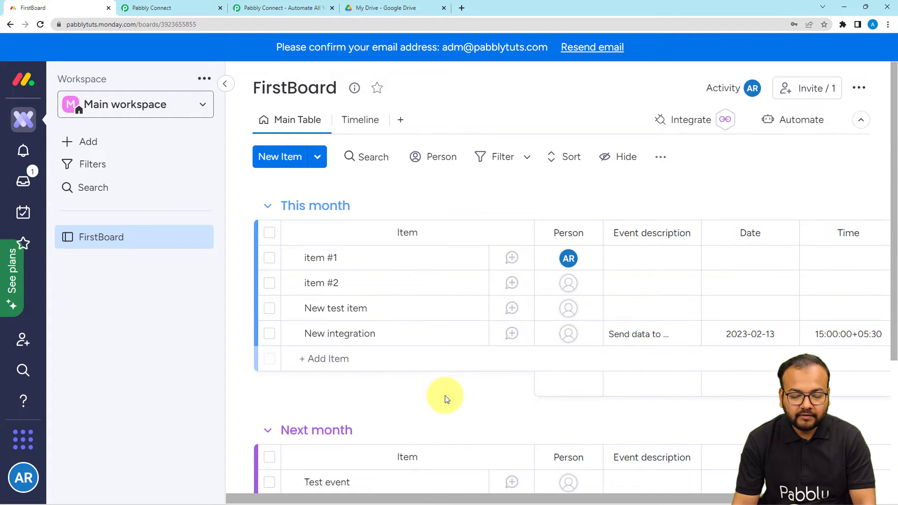
scroll(822, 326, down, 2)
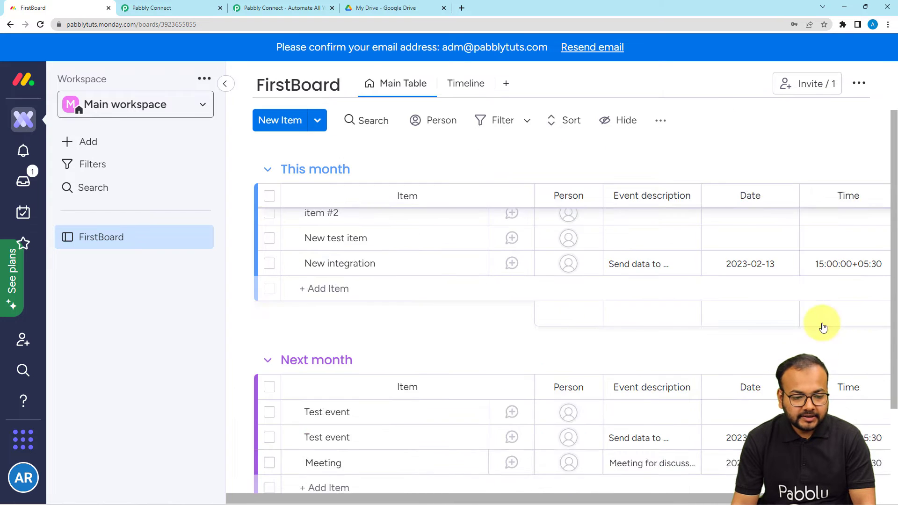
scroll(397, 276, up, 2)
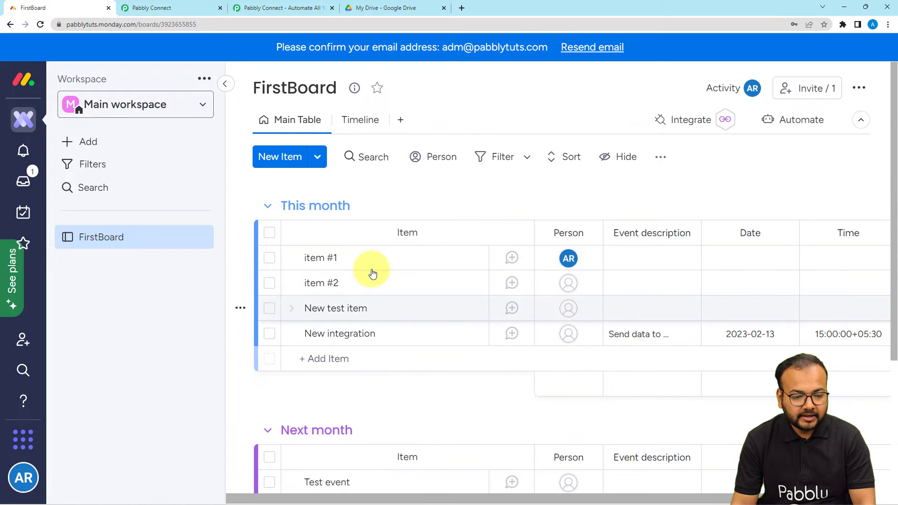
Switch to Pabbly Connect and review the webhook response captured by the Monday.com trigger, including the item and group names
click(175, 6)
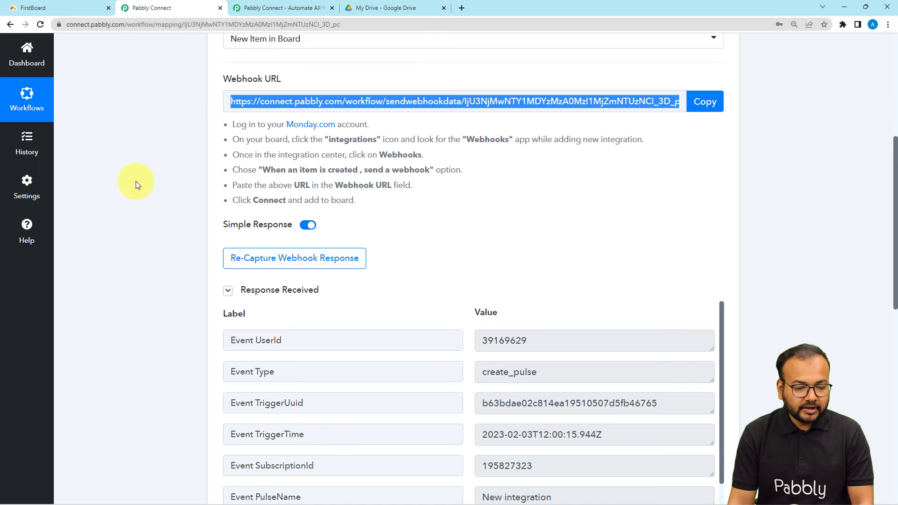
scroll(96, 228, down, 4)
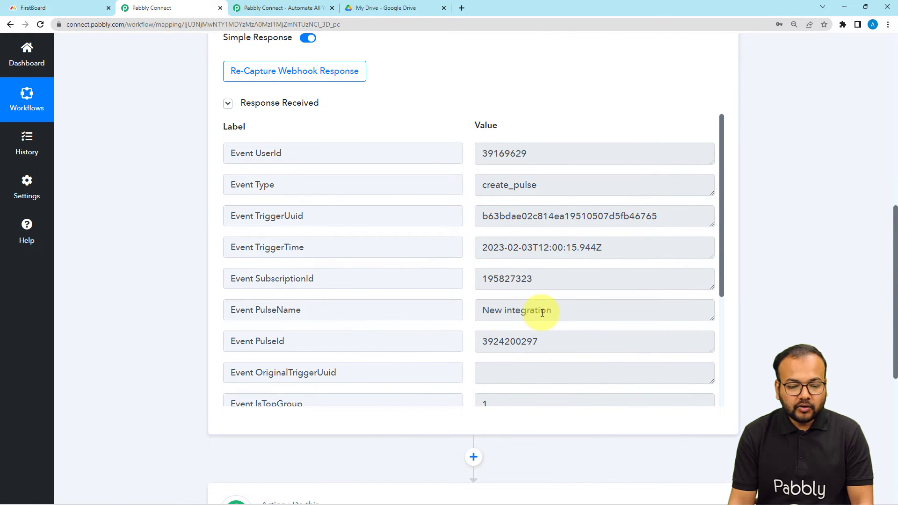
scroll(413, 293, down, 4)
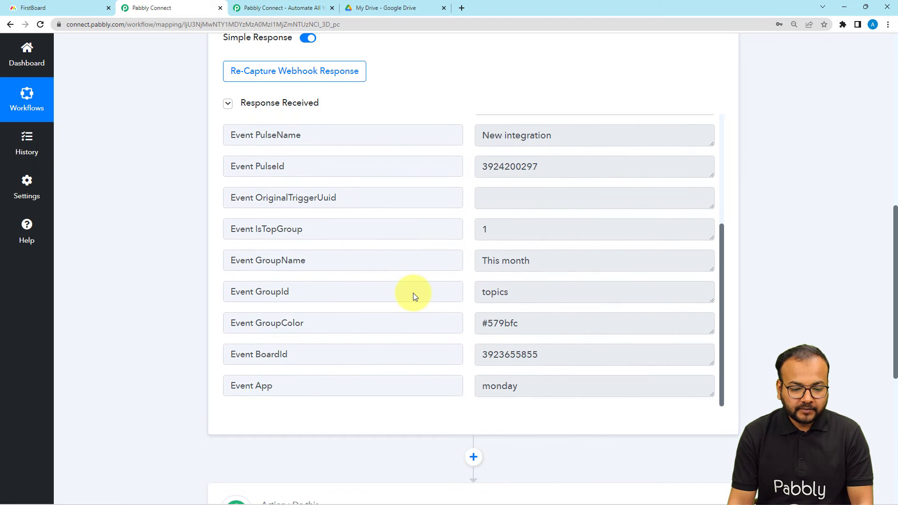
scroll(414, 292, up, 4)
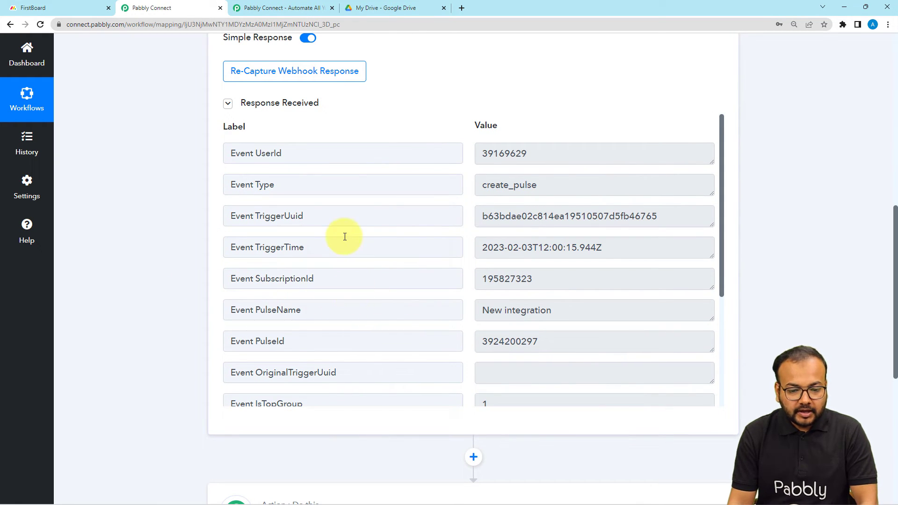
scroll(344, 237, up, 2)
scroll(116, 223, down, 3)
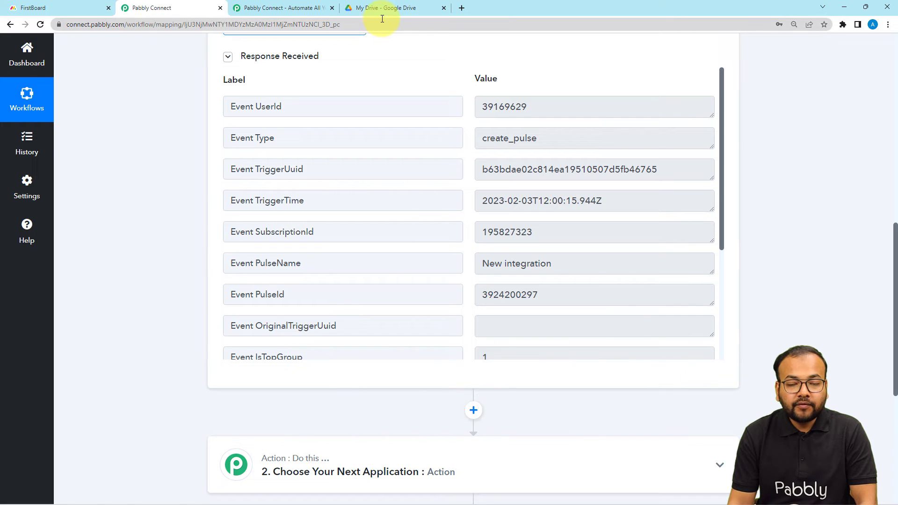
Set the workflow's action step to Google Drive with the "Create a File or Folder" action event
scroll(299, 215, down, 5)
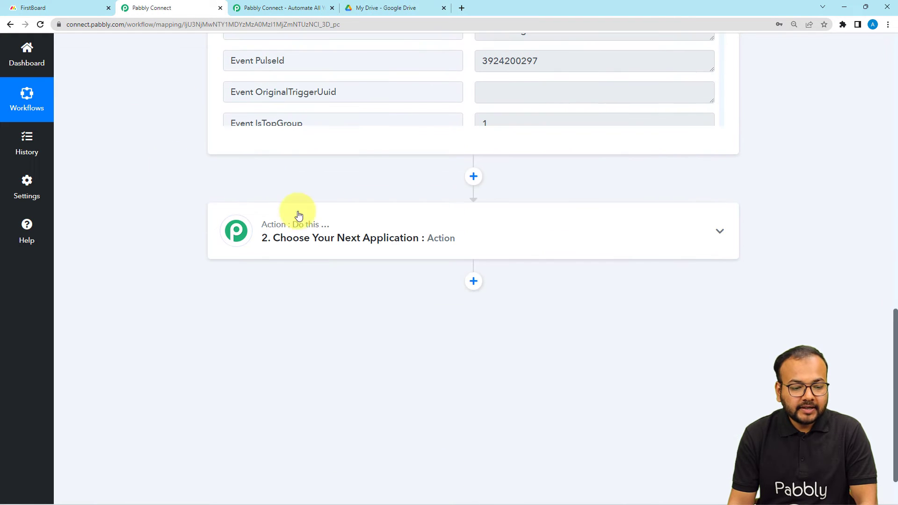
click(299, 215)
scroll(175, 203, down, 4)
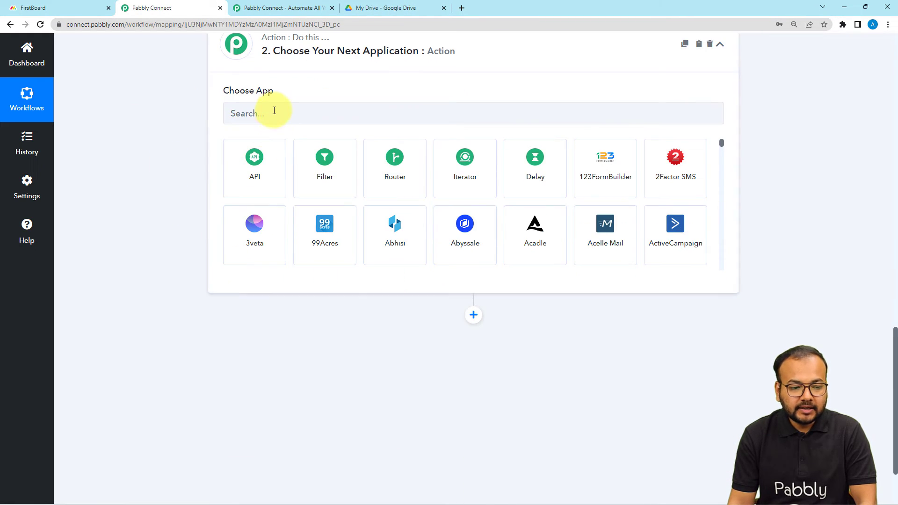
scroll(351, 141, up, 3)
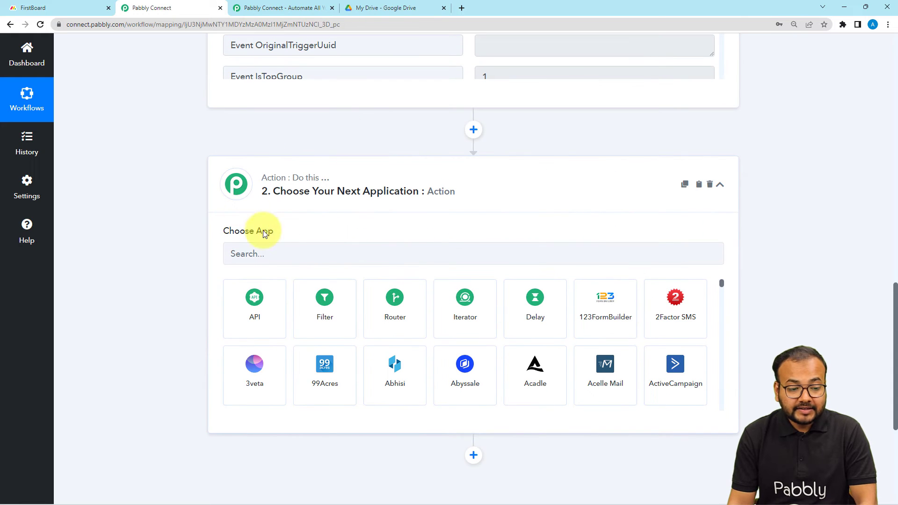
click(330, 255)
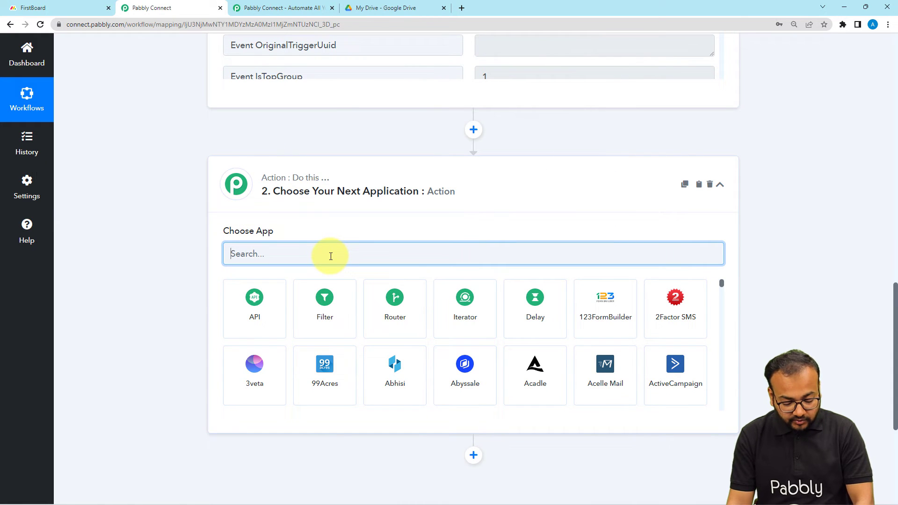
text(goo)
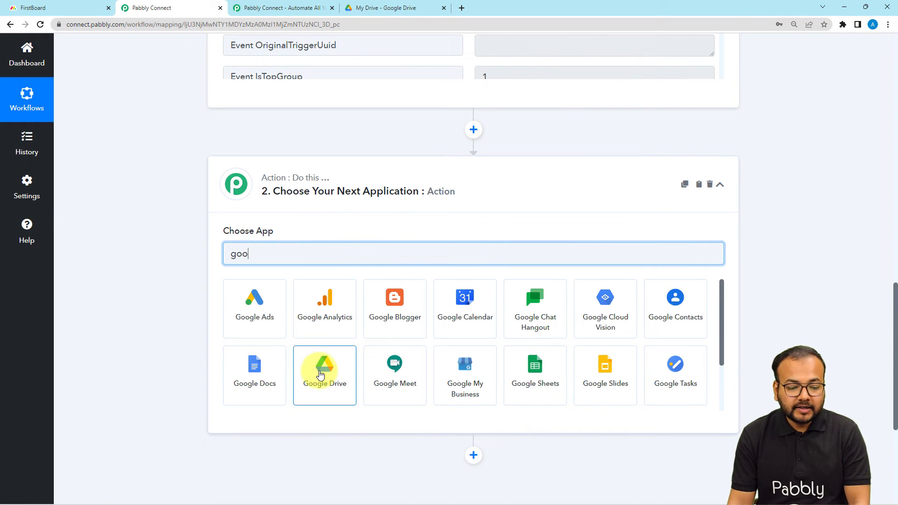
click(321, 370)
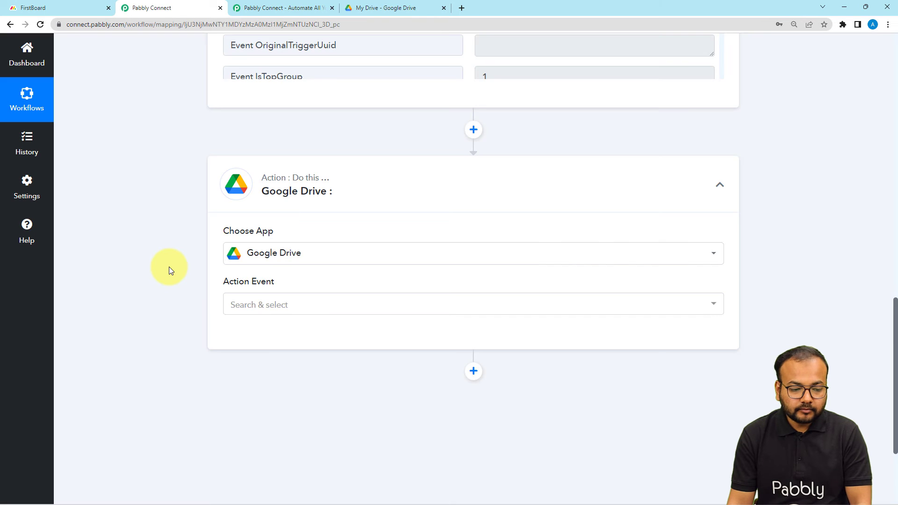
scroll(210, 253, down, 3)
click(268, 165)
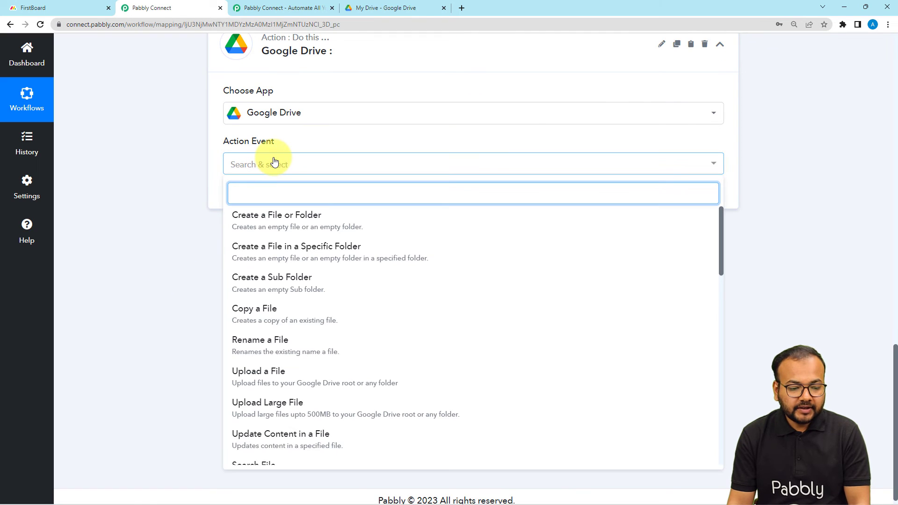
click(295, 234)
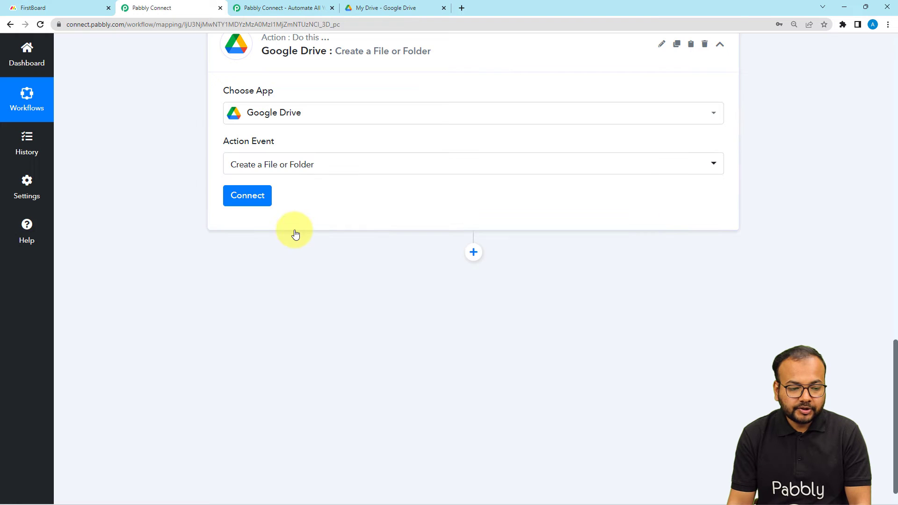
Add a new Google Drive connection by signing in with a Google account and allowing Pabbly Connect Drive access
click(248, 195)
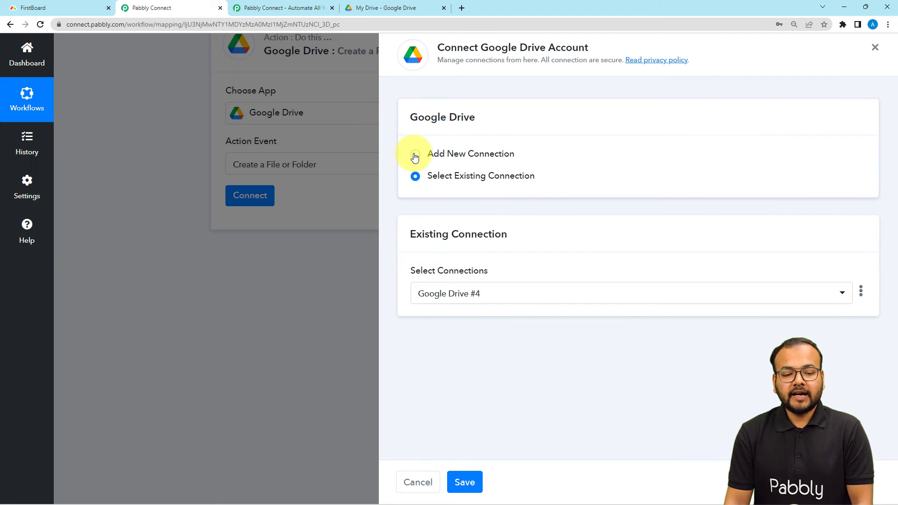
click(415, 155)
click(475, 297)
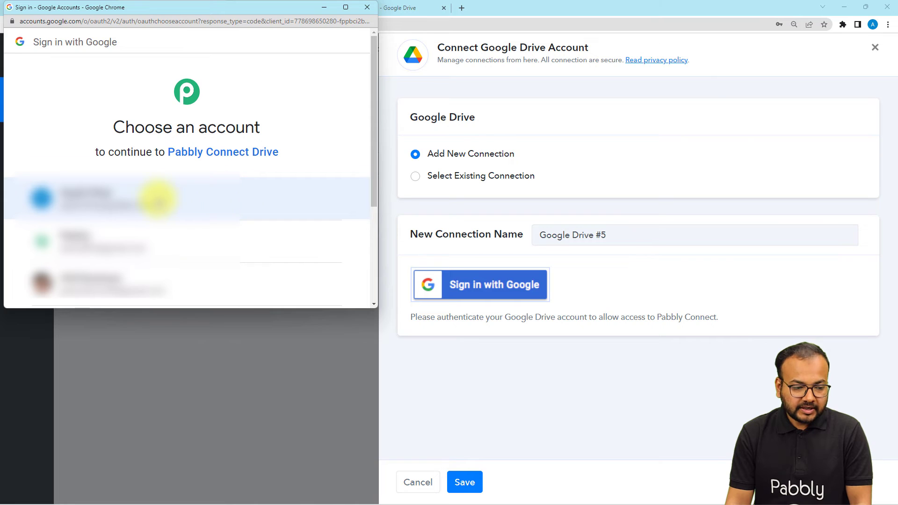
click(158, 200)
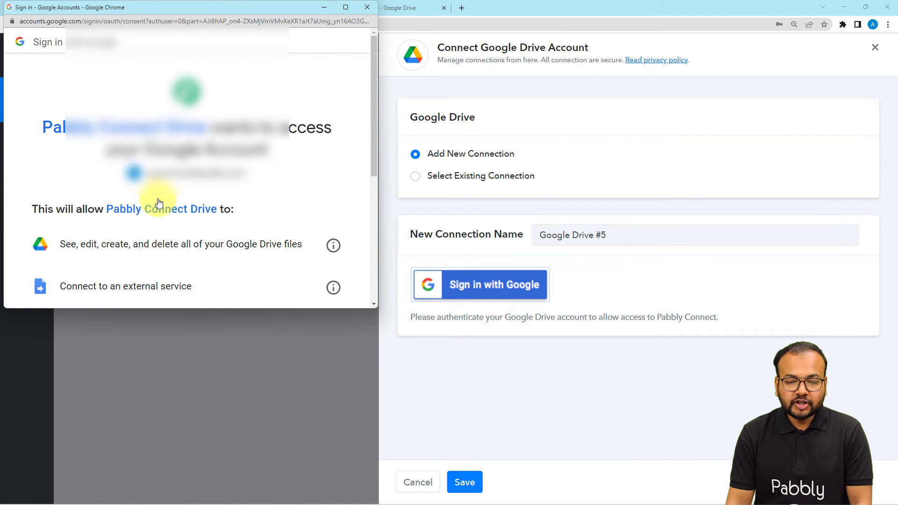
scroll(158, 201, down, 5)
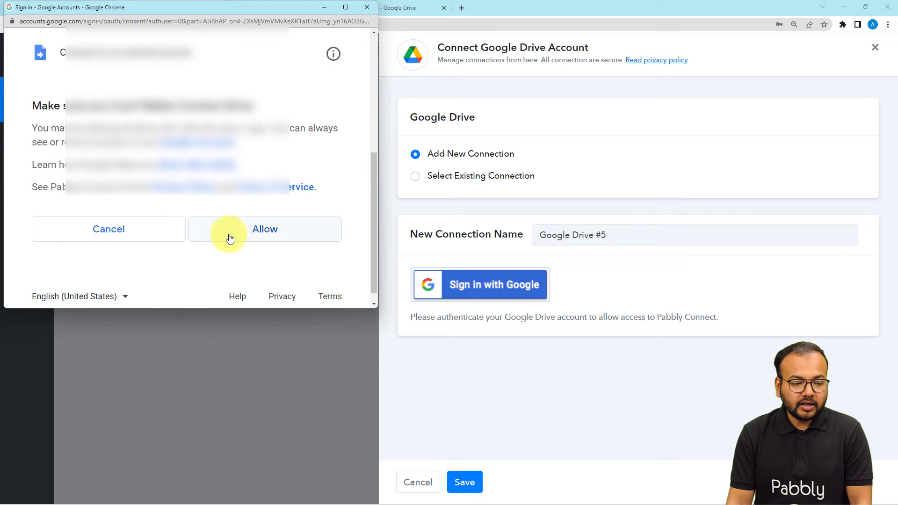
click(228, 236)
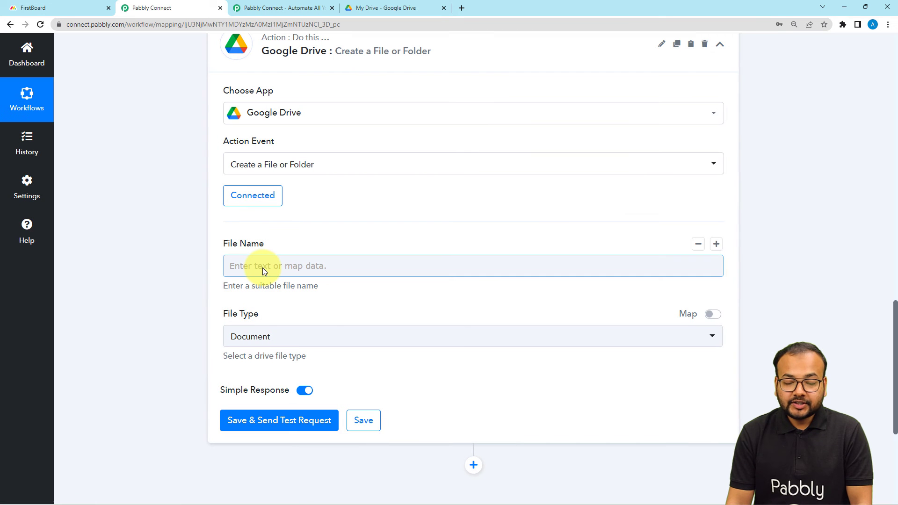
Map the Google Drive action's File Name to the Event PulseName value from the Monday.com trigger
scroll(262, 267, down, 1)
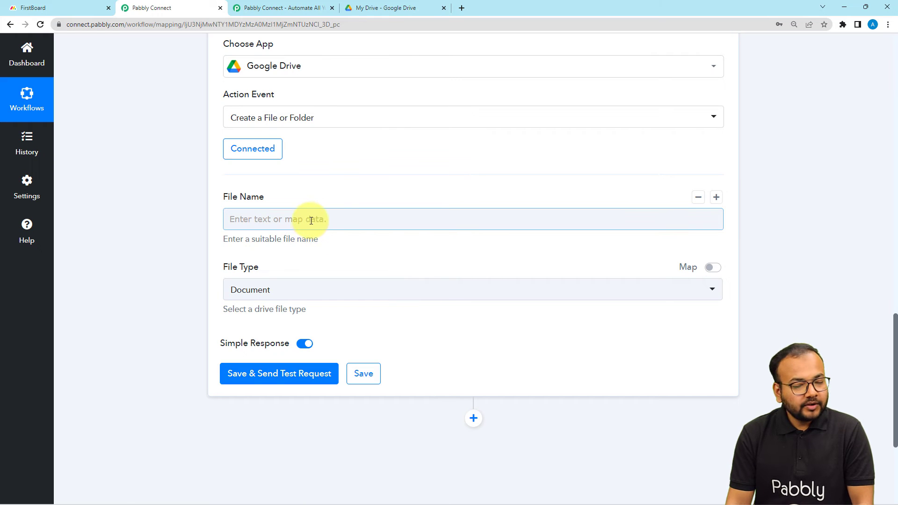
scroll(331, 223, up, 9)
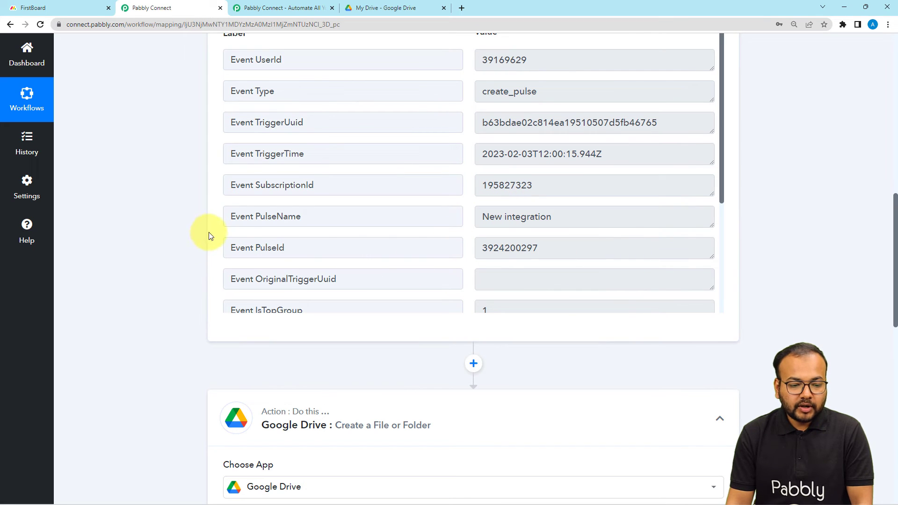
scroll(184, 210, down, 9)
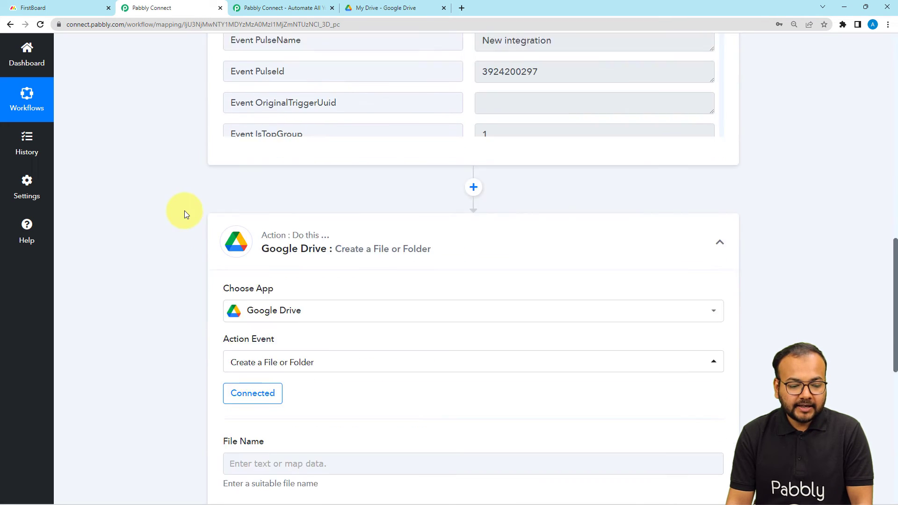
click(264, 220)
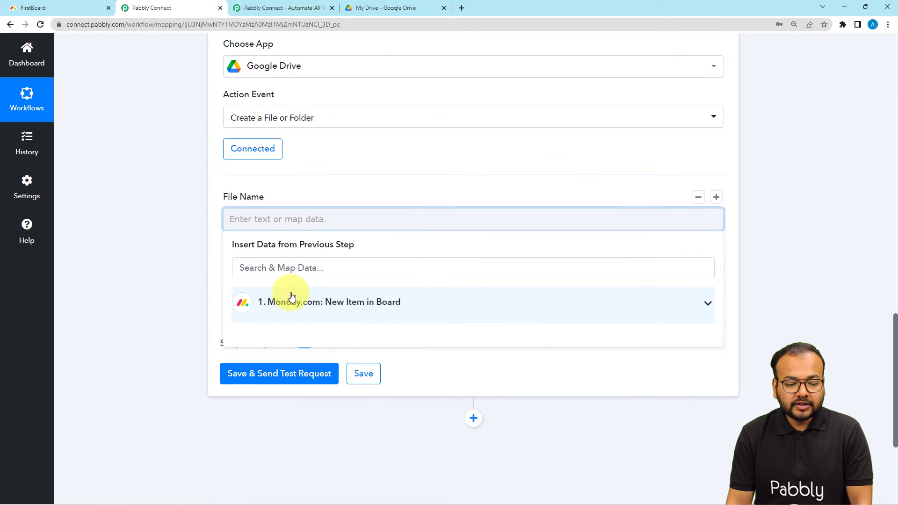
click(322, 311)
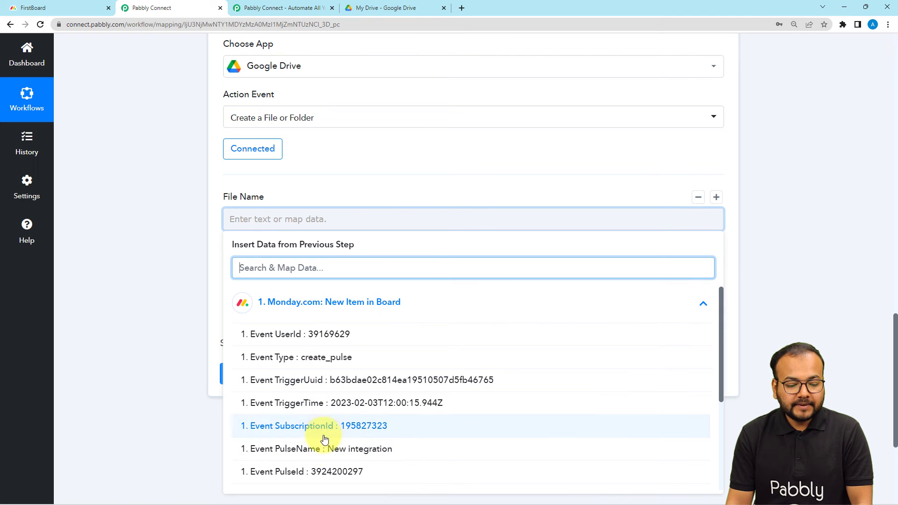
click(324, 459)
click(164, 292)
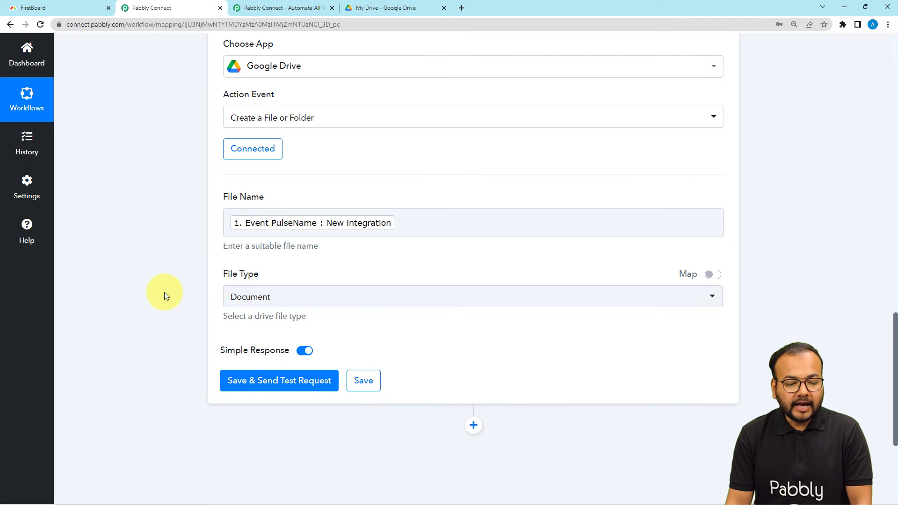
Set the Google Drive action's File Type to Drive Folder
scroll(164, 291, down, 2)
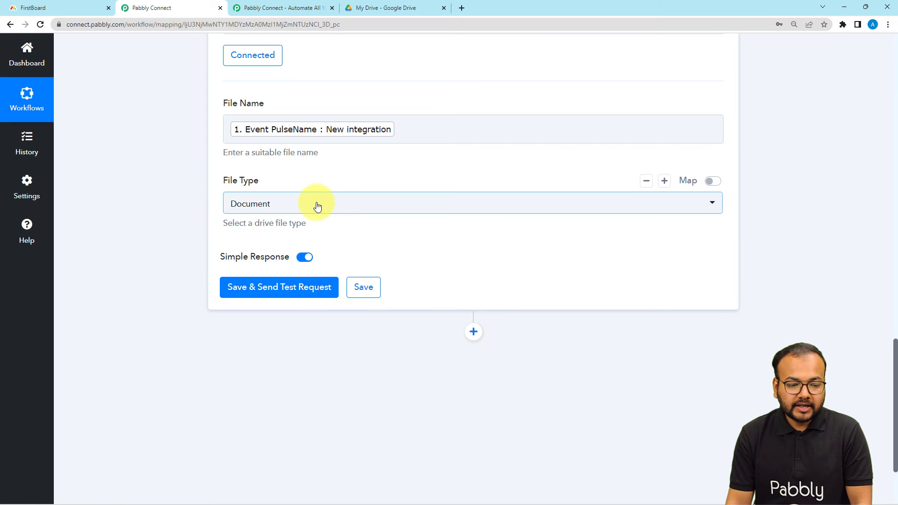
click(316, 206)
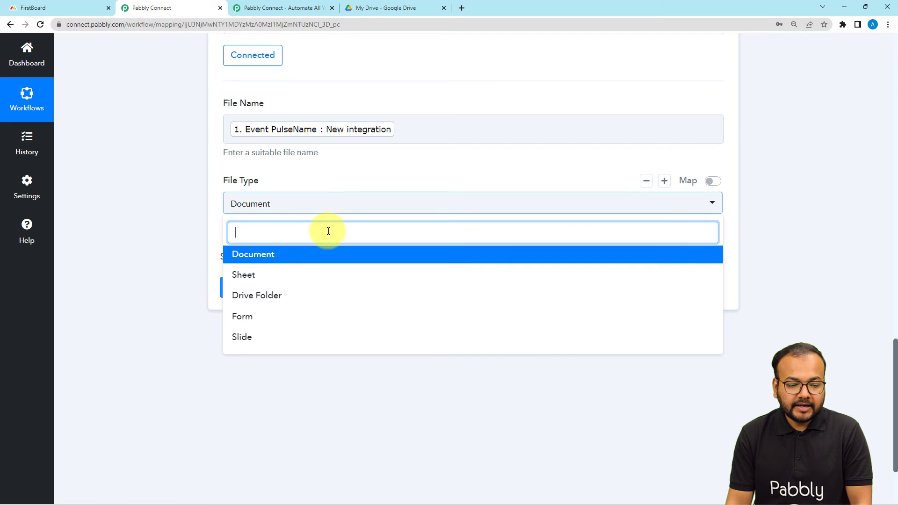
click(270, 302)
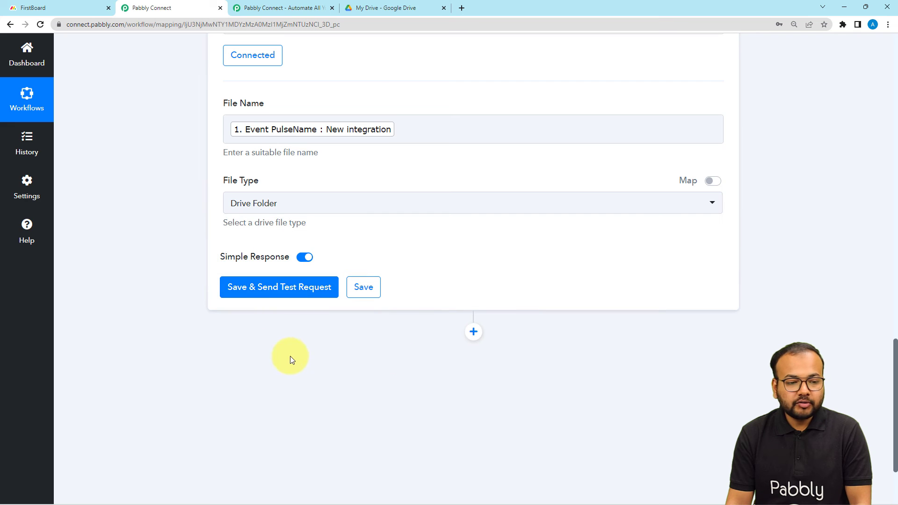
Switch to Google Drive and look through the My Drive contents for any existing folders
click(400, 8)
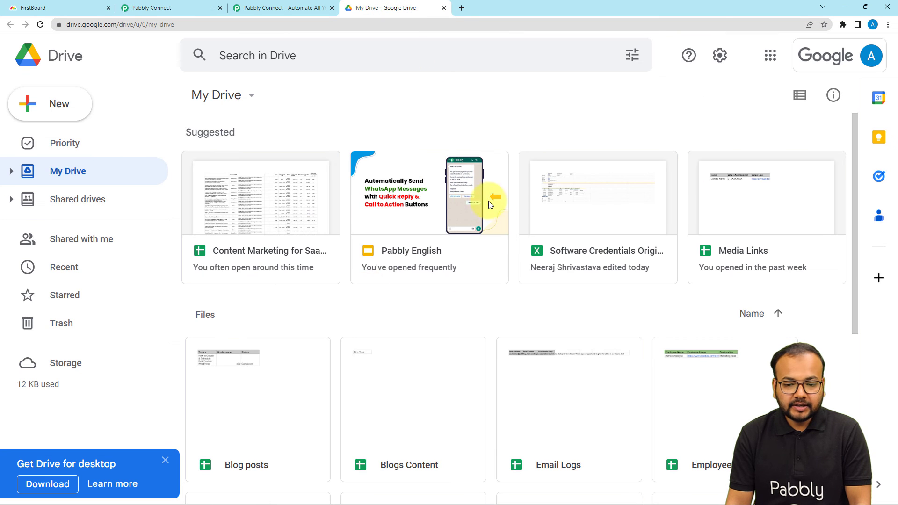
scroll(405, 299, down, 5)
scroll(405, 302, down, 1)
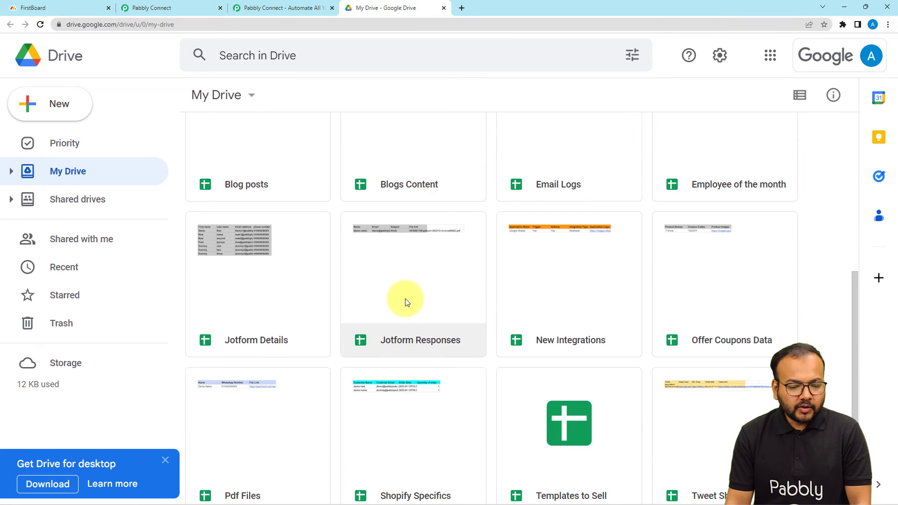
scroll(404, 302, up, 5)
scroll(407, 300, down, 5)
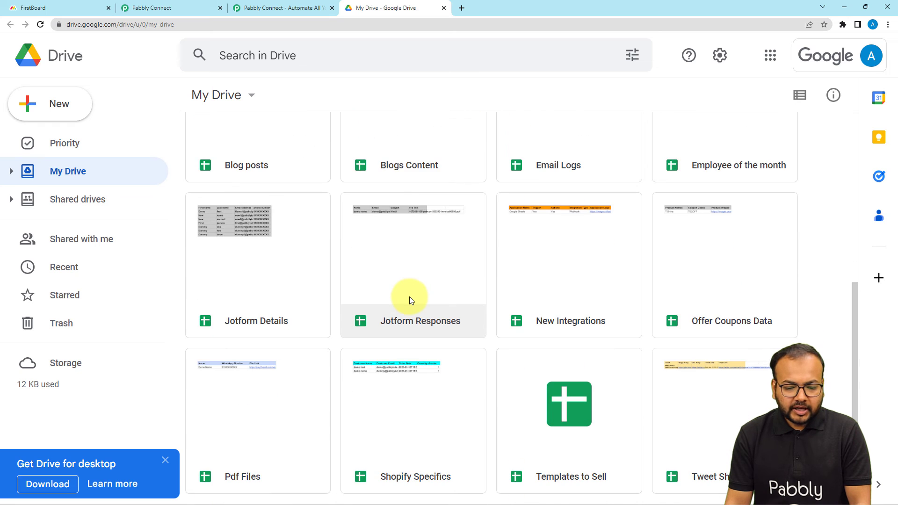
scroll(409, 296, up, 6)
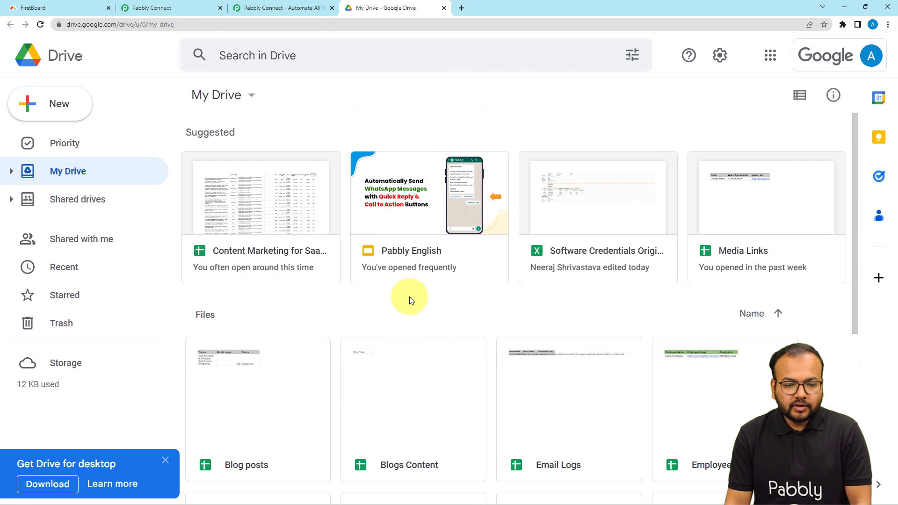
Save the Google Drive action in Pabbly Connect with a test request, and check My Drive for the "New integration" folder
click(200, 7)
click(234, 288)
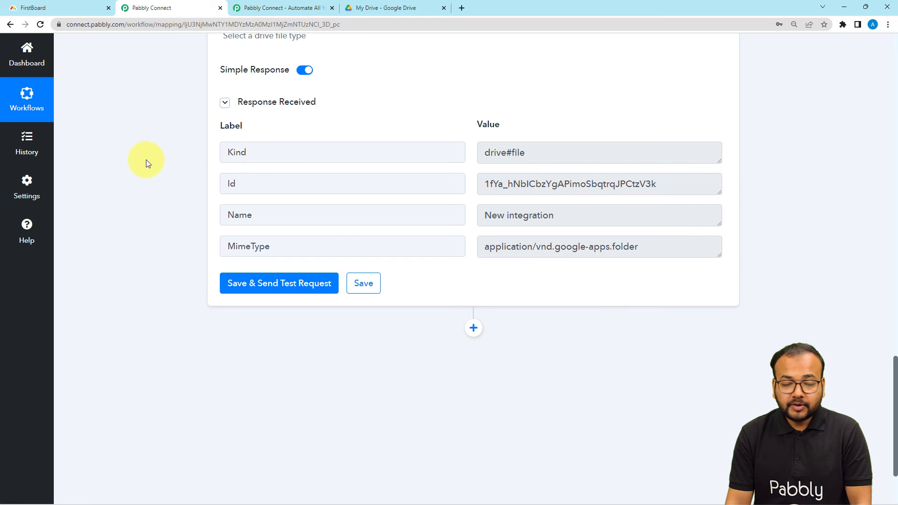
click(354, 9)
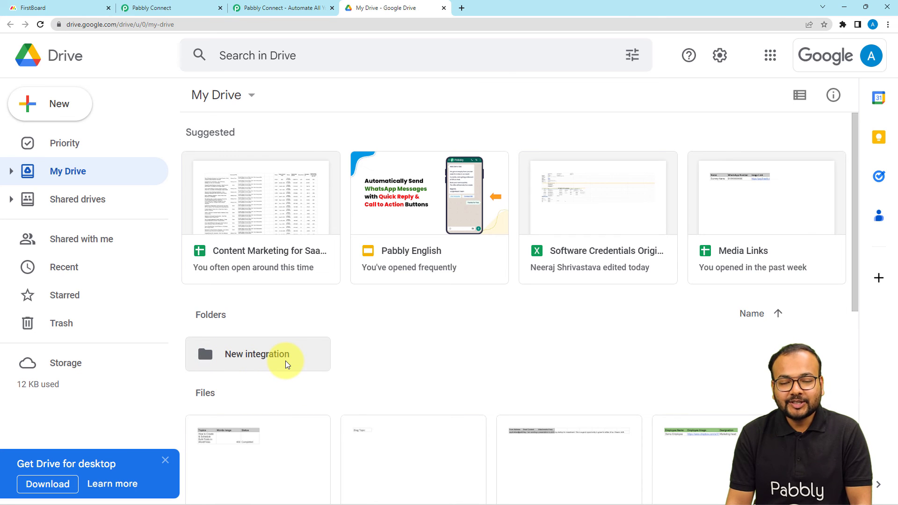
Return to the Pabbly Connect workflow and collapse both the Google Drive action and the Monday.com trigger
click(176, 10)
scroll(561, 224, up, 10)
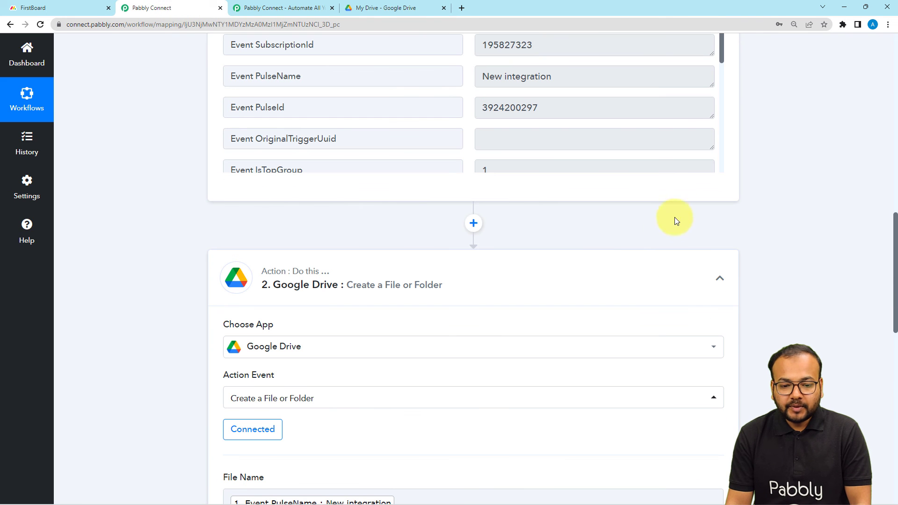
click(720, 279)
scroll(720, 281, up, 12)
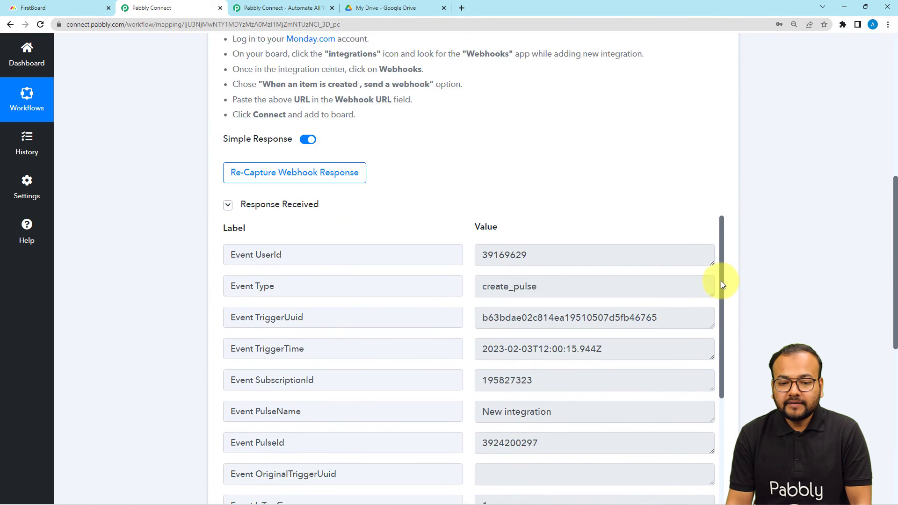
click(719, 199)
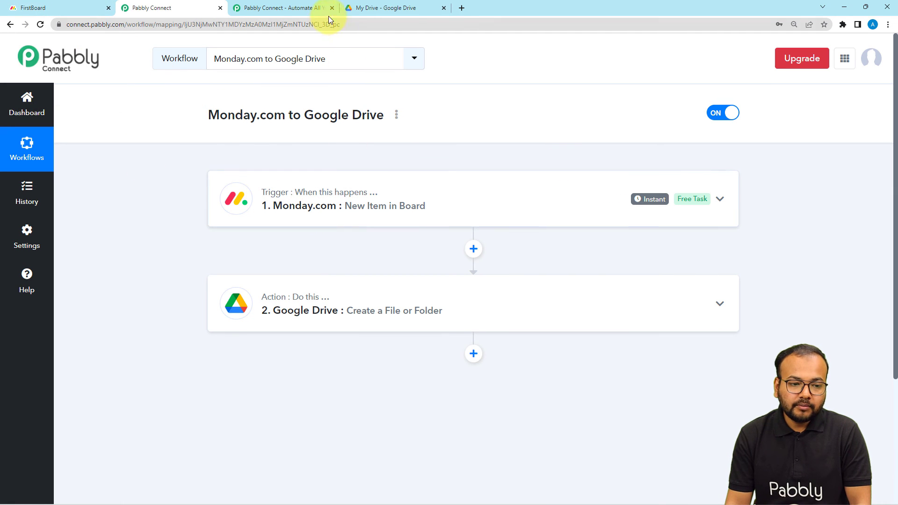
Review the "New integration" folder in Google Drive again and return to the Pabbly Connect workflow
click(381, 8)
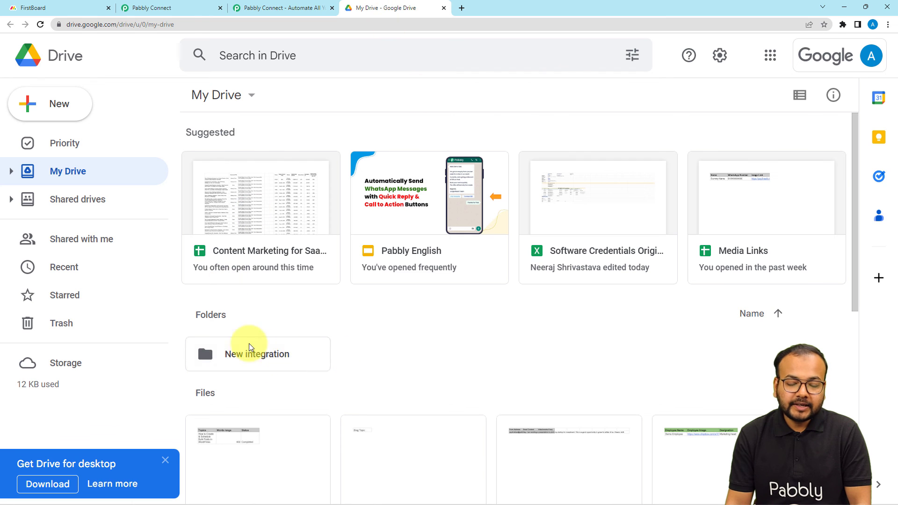
click(168, 6)
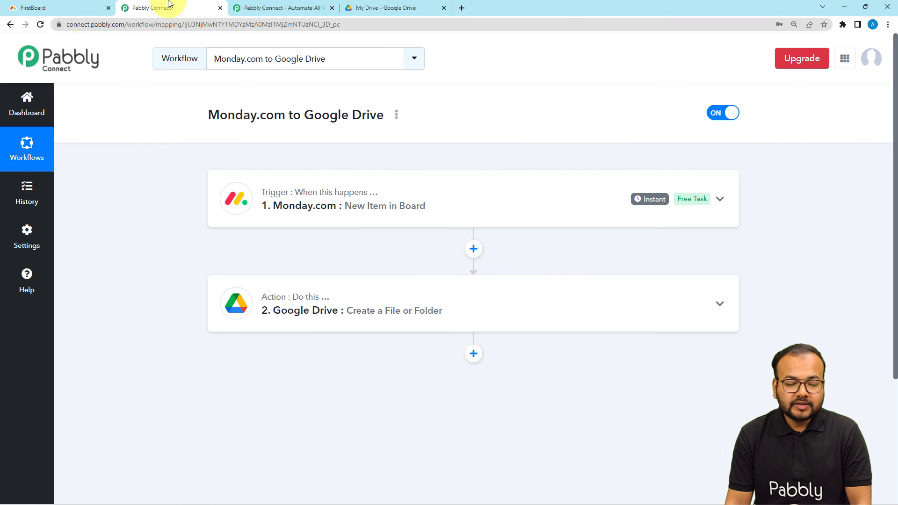